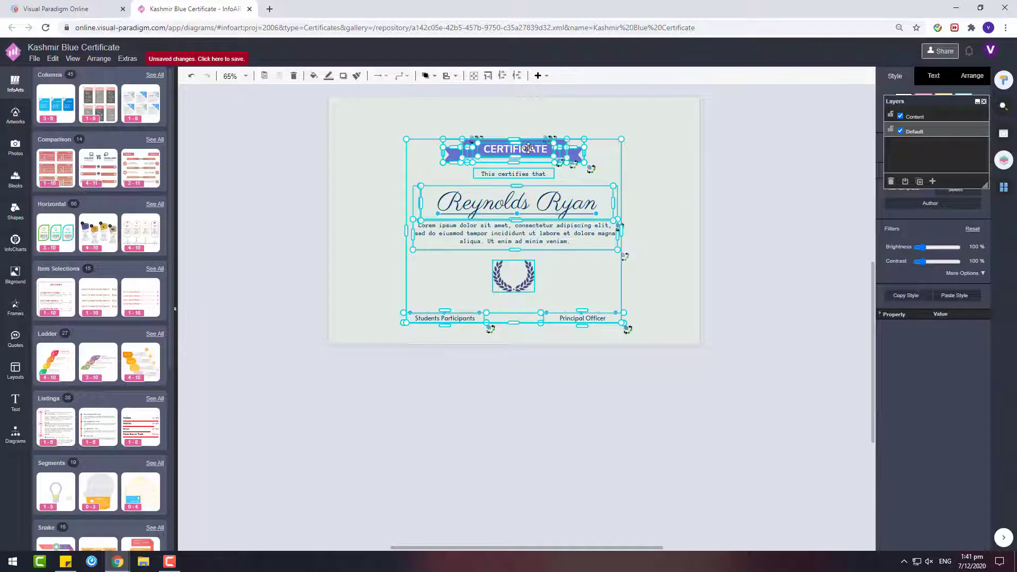
- Move the selected certificate content off the page to below it, and move the Layers window clear of the settings
drag(523, 417, 523, 417)
click(624, 257)
scroll(624, 256, up, 2)
drag(921, 102, 773, 116)
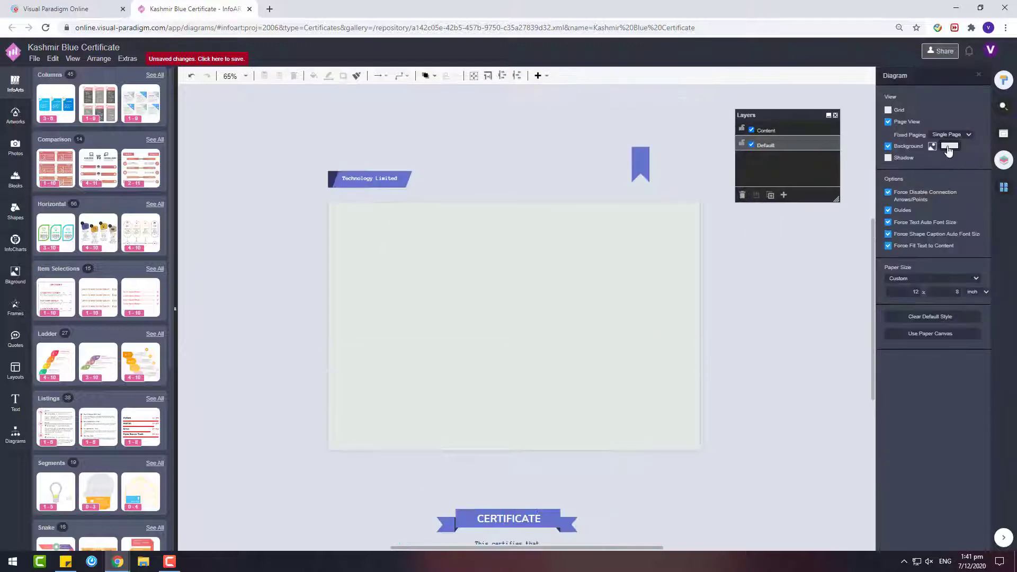
- Apply the pastel blue, yellow and pink wave design from the Resonance backgrounds to the page
click(15, 275)
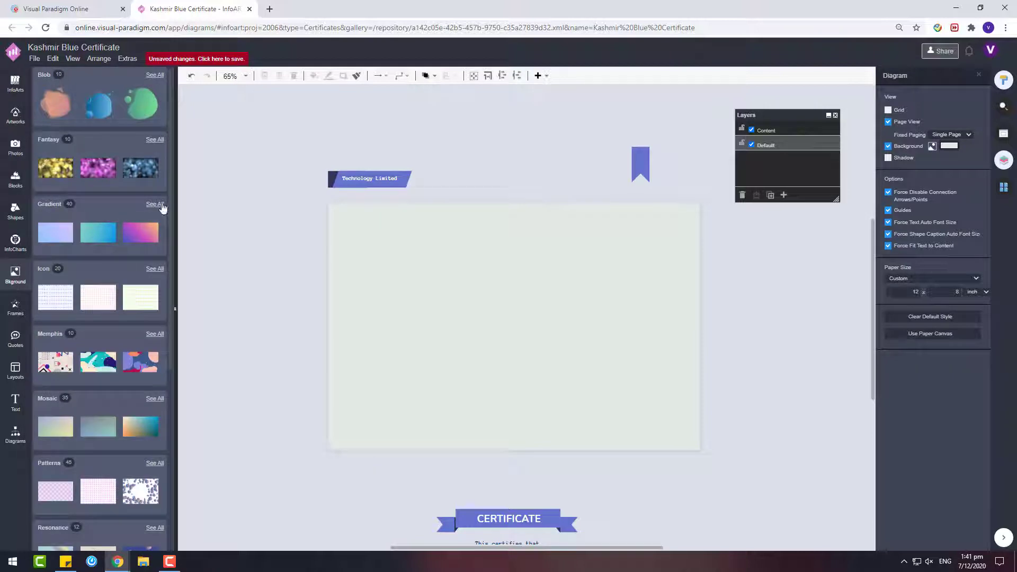
scroll(163, 208, down, 5)
click(155, 255)
click(135, 228)
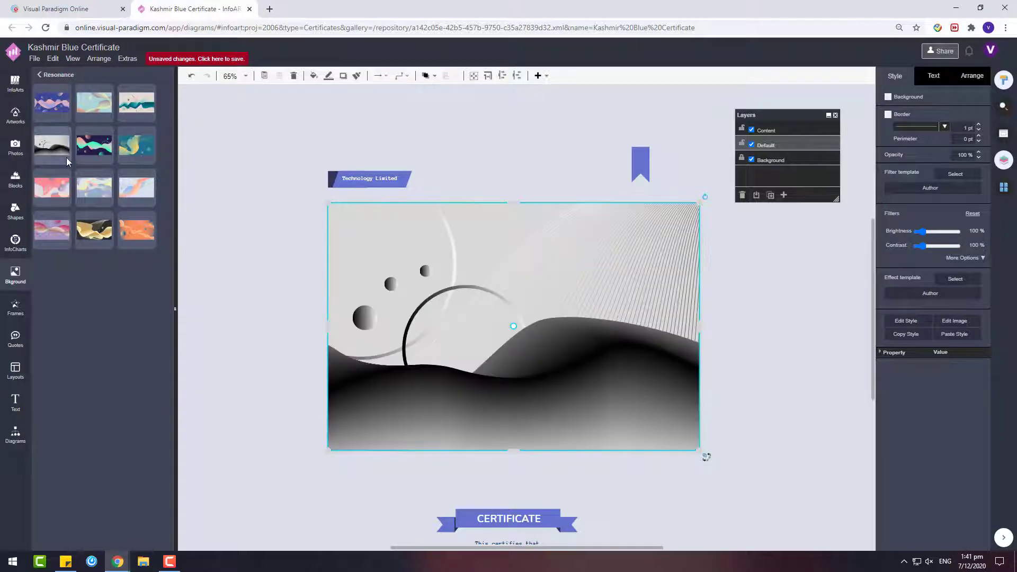
click(754, 364)
scroll(754, 364, down, 2)
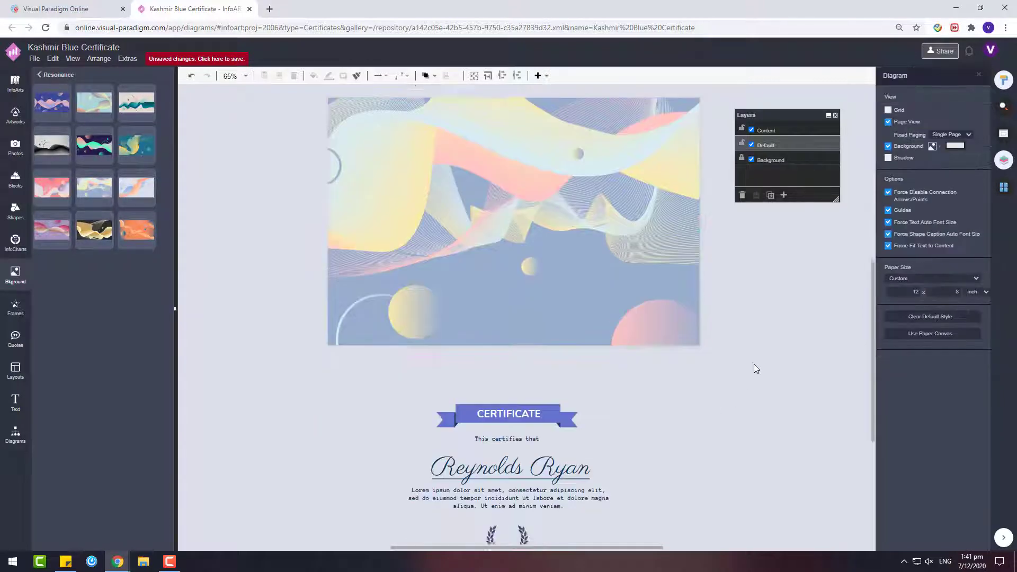
scroll(754, 364, up, 2)
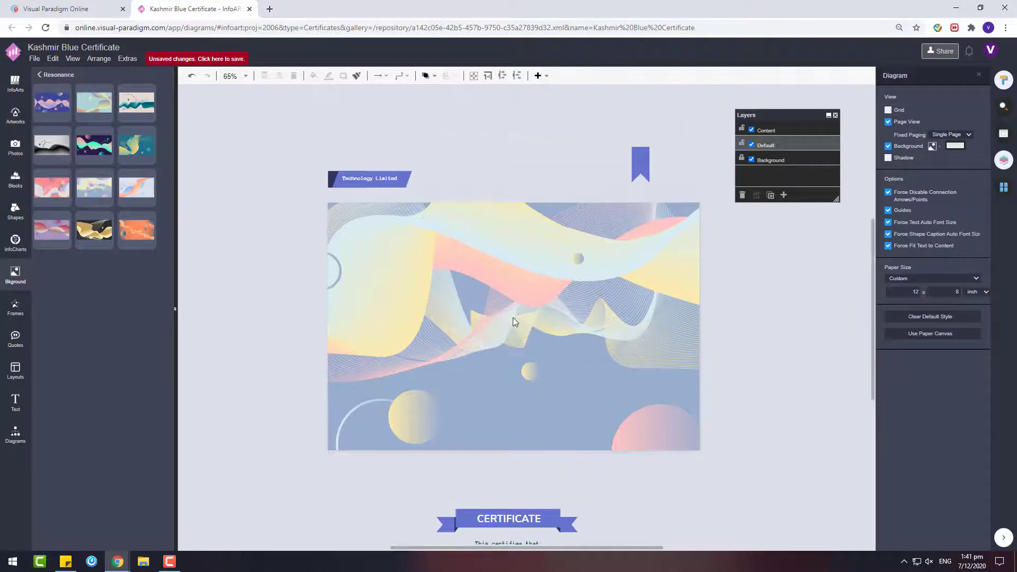
- Add a parallelogram from the Dynamic Blocks shapes to the upper middle of the page
click(15, 212)
click(160, 339)
drag(140, 99, 508, 268)
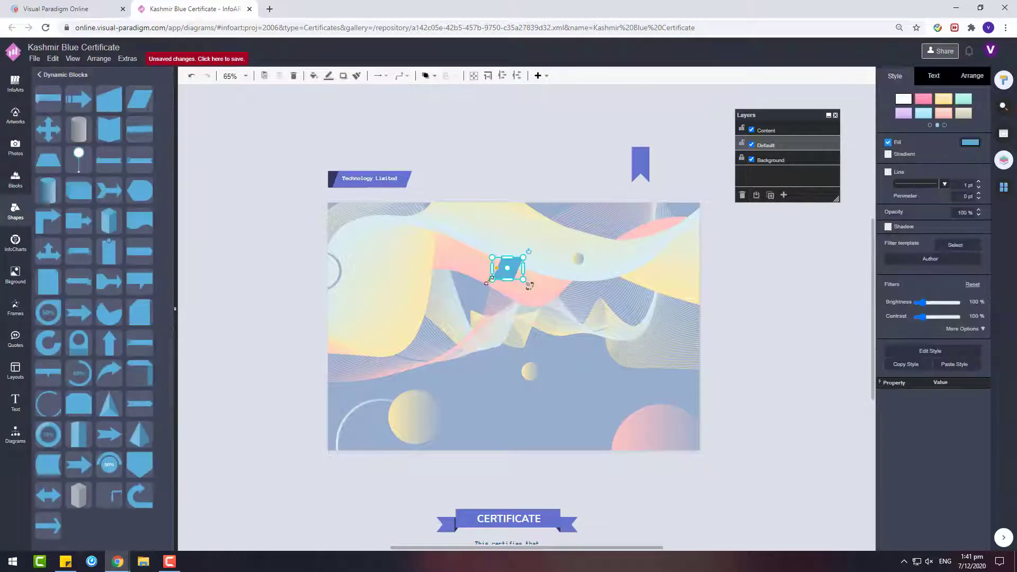
- Fill the parallelogram with a pale lavender colour
click(964, 143)
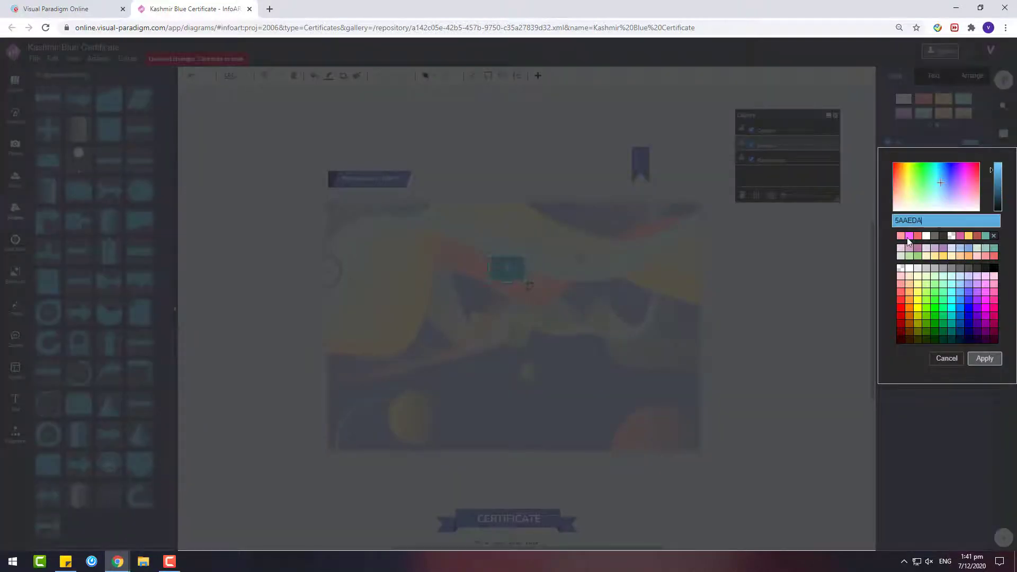
click(974, 284)
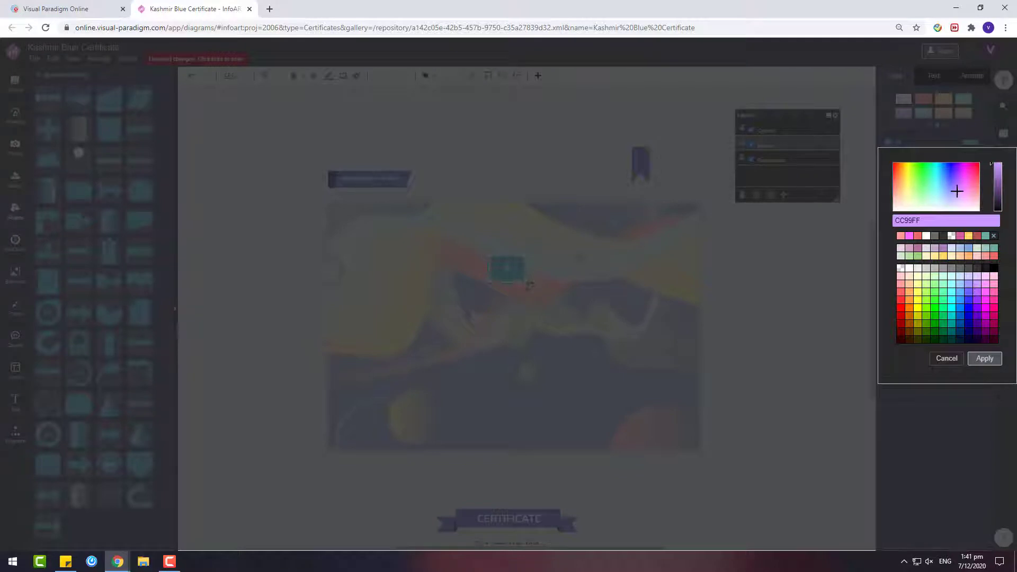
click(984, 359)
click(973, 143)
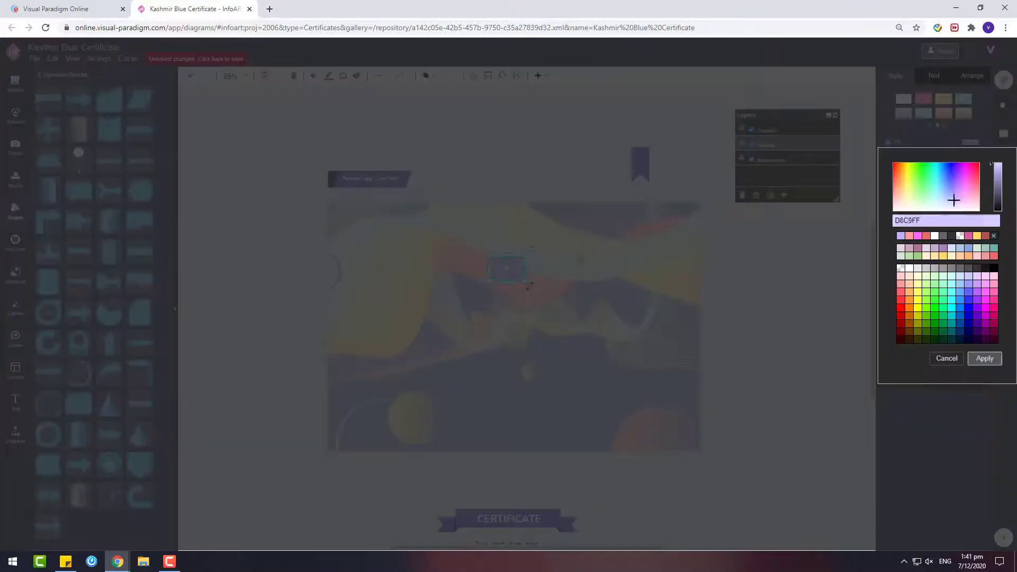
click(983, 359)
- Stretch the parallelogram into an upright rectangle covering the full page height, widen it and centre it horizontally on the page
drag(507, 282, 475, 453)
drag(526, 355, 622, 353)
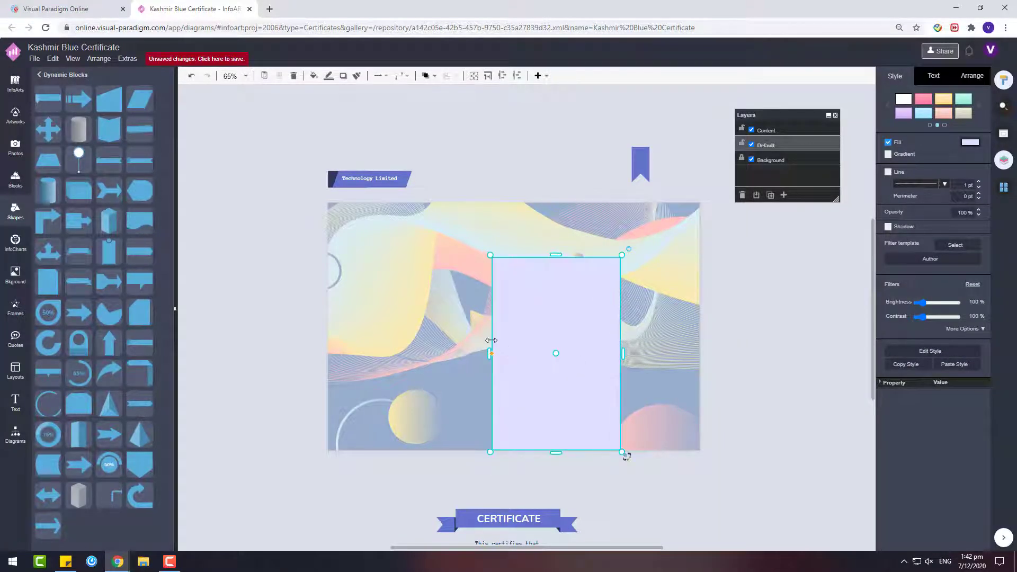
drag(555, 254, 580, 198)
click(561, 372)
click(495, 327)
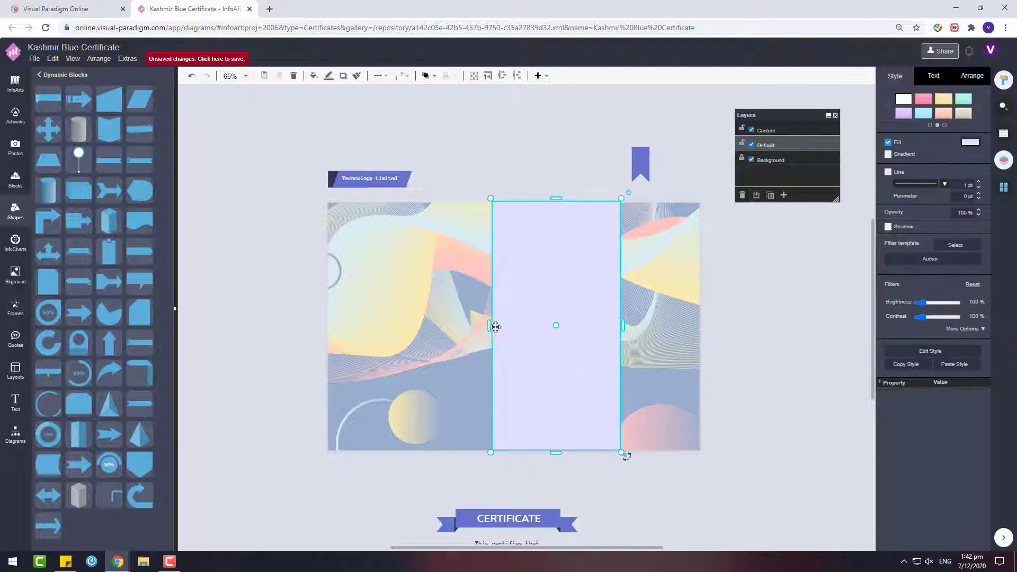
drag(623, 327, 731, 339)
drag(599, 321, 512, 322)
- Fill the full-height rectangle with pink FF9999
click(969, 142)
click(920, 240)
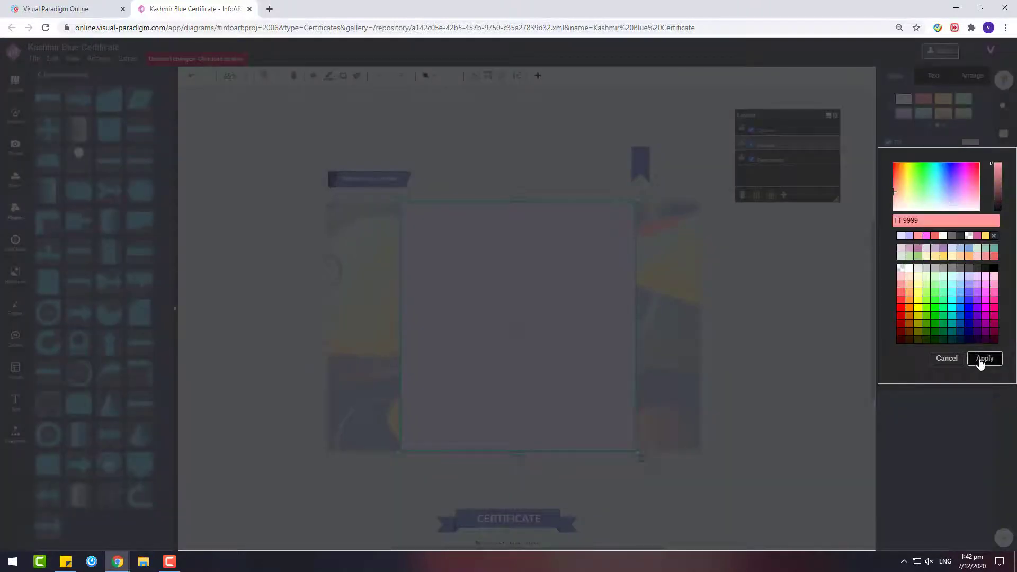
click(984, 361)
- Duplicate the pink rectangle and reshape the copy into a shorter, wider panel centred over the page
key(ctrl+c)
key(ctrl+v)
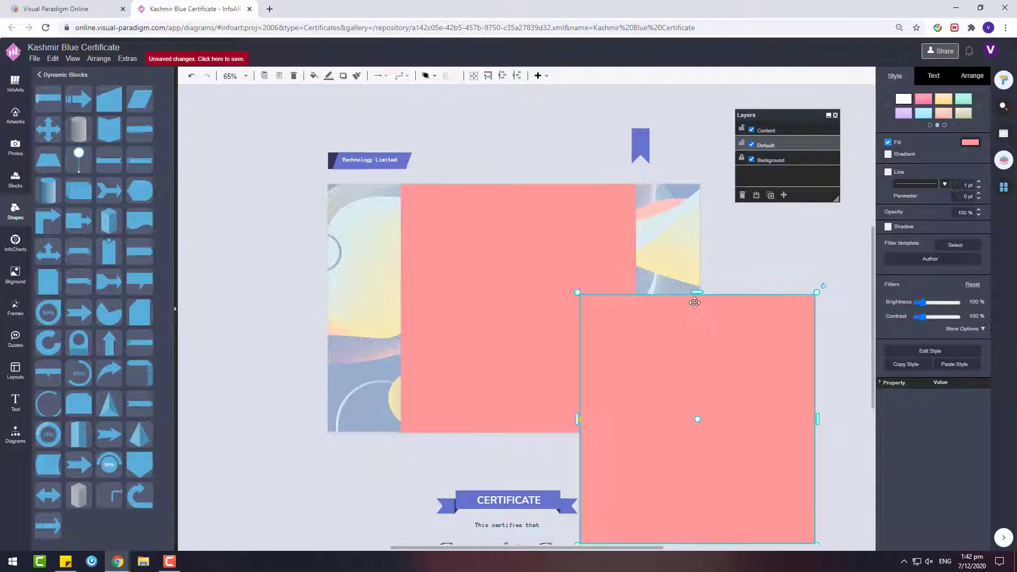
drag(695, 307, 615, 312)
drag(740, 383, 822, 383)
drag(728, 377, 542, 325)
- Fill the wide panel with white
click(969, 141)
click(905, 271)
click(984, 358)
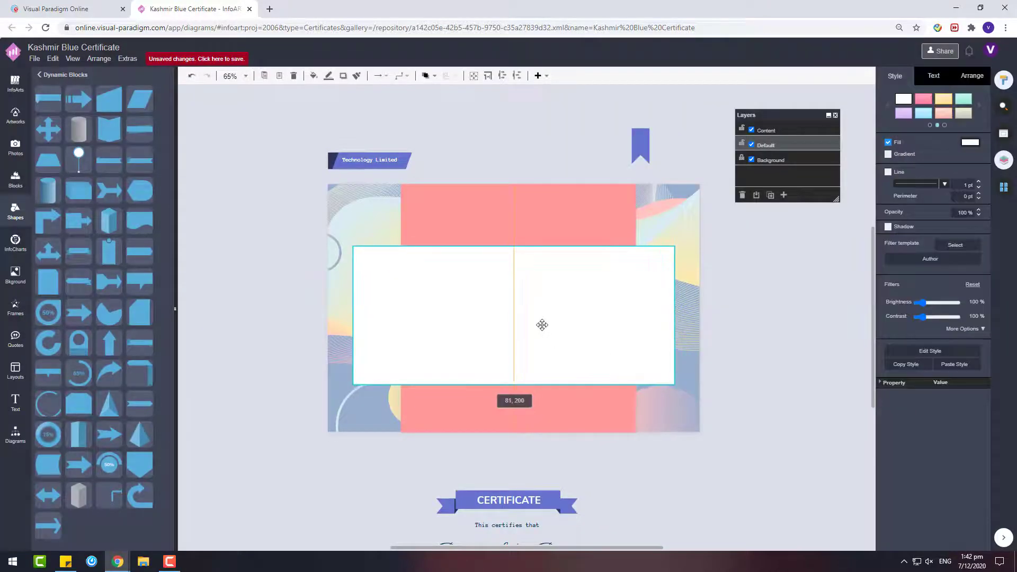
- Extend the white panel upward and downward and centre it vertically on the page, leaving a border of background all around
drag(512, 244, 512, 212)
scroll(555, 315, down, 2)
scroll(574, 373, up, 4)
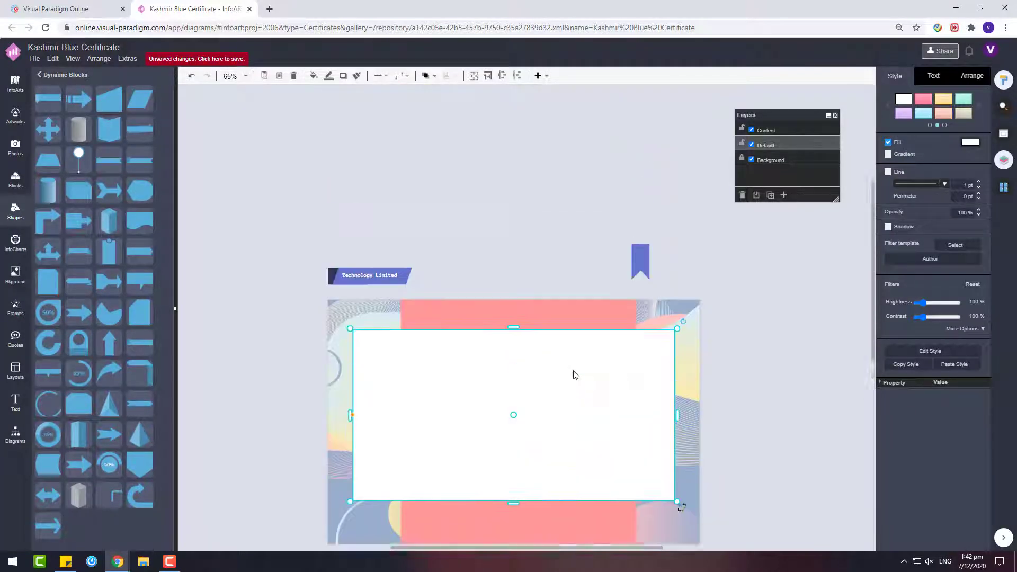
scroll(574, 375, down, 2)
drag(512, 387, 512, 413)
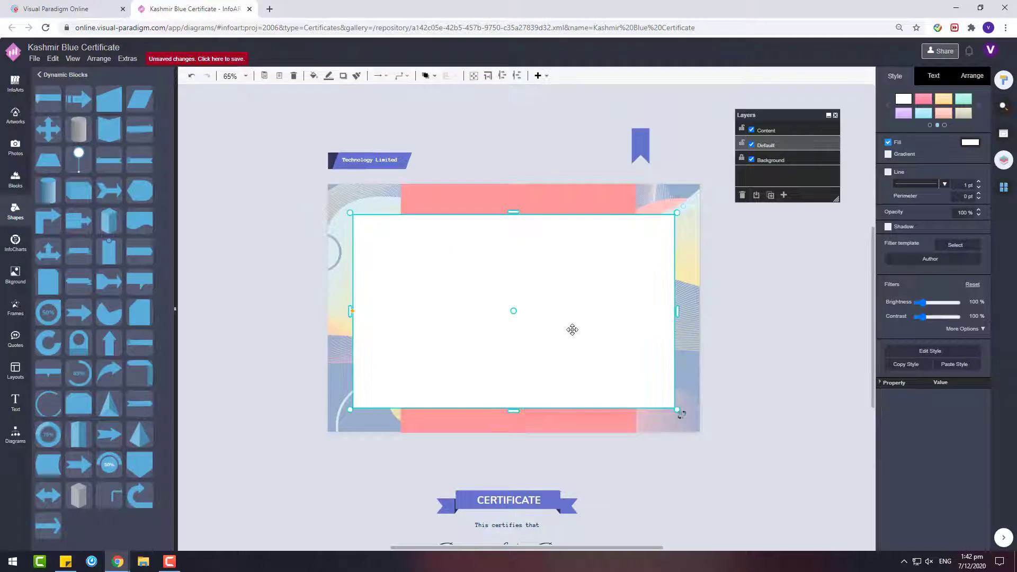
drag(573, 329, 572, 336)
click(739, 319)
scroll(681, 256, up, 1)
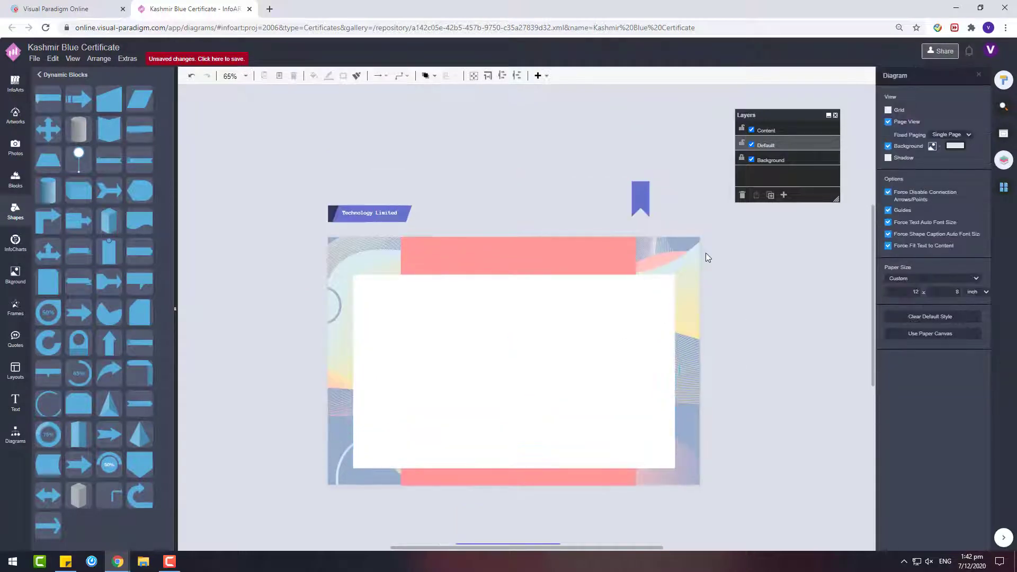
scroll(411, 245, down, 4)
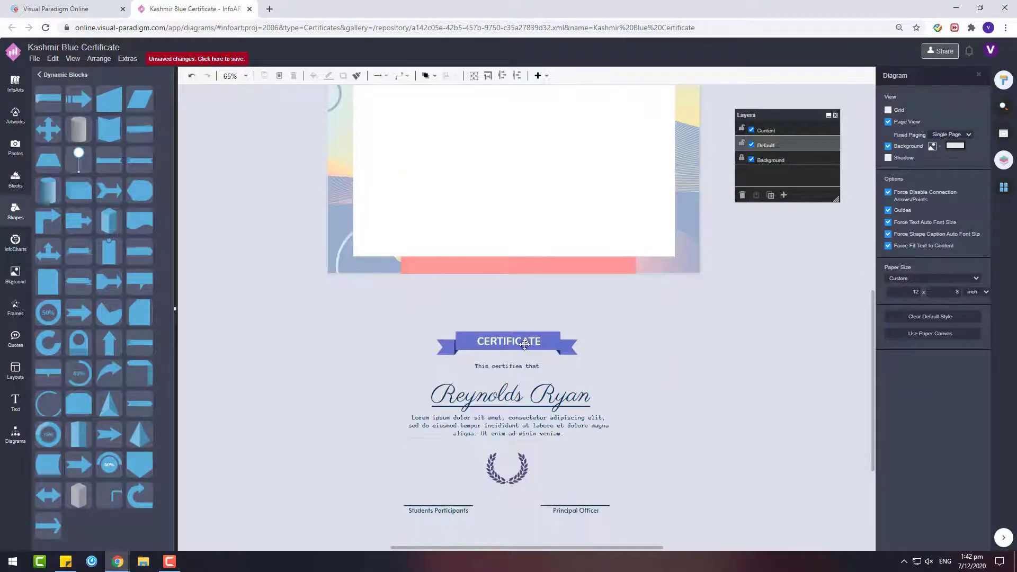
scroll(510, 243, up, 3)
drag(236, 132, 432, 189)
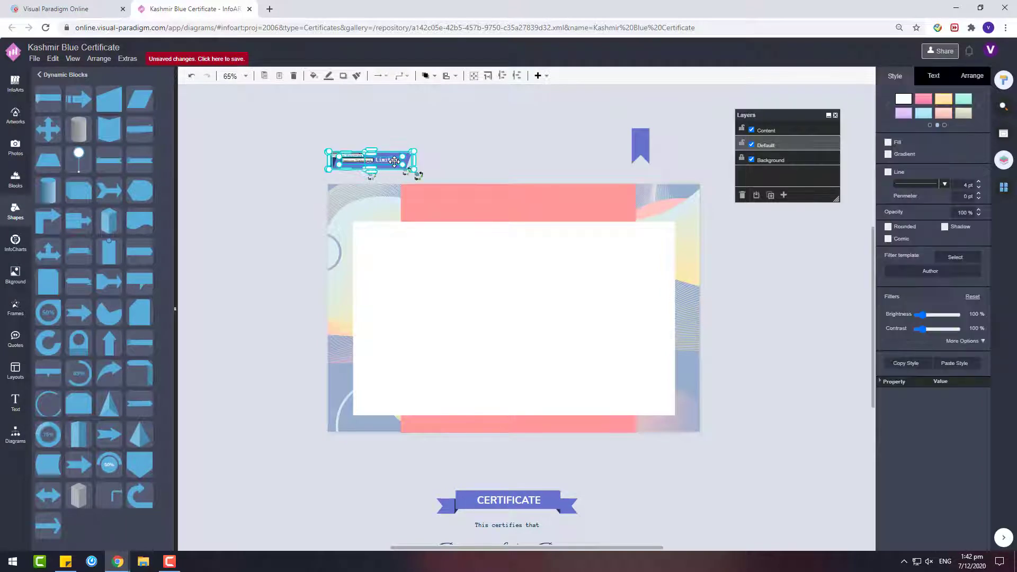
click(509, 192)
- Add an ellipse and a circle from the Flowchart shapes to the empty canvas beside the page
click(15, 434)
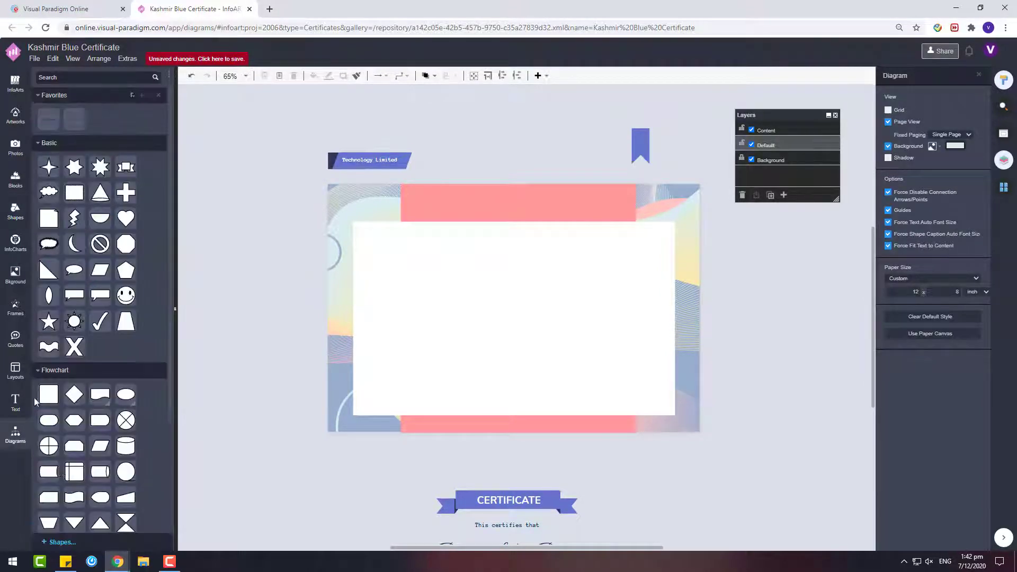
scroll(86, 464, down, 1)
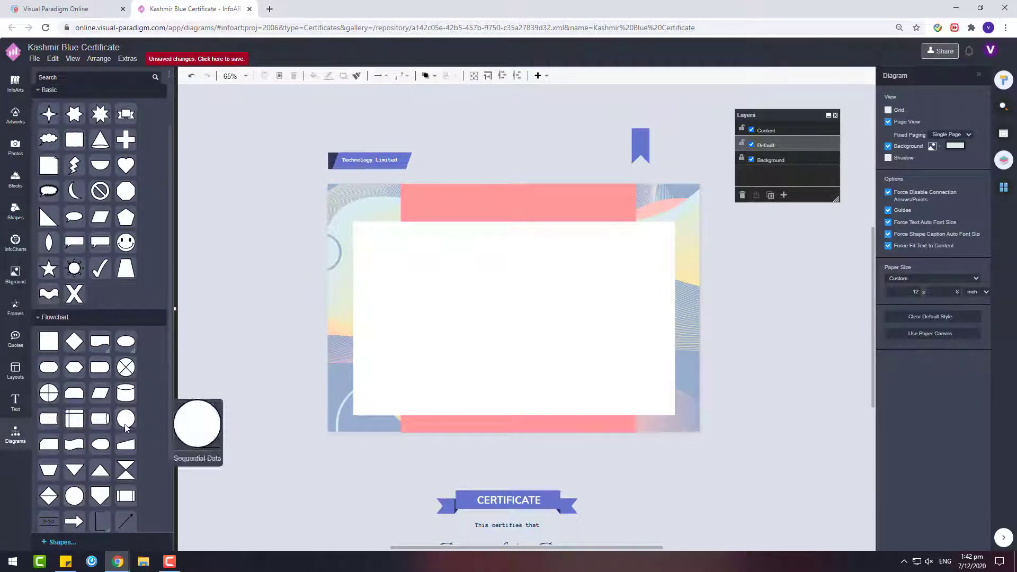
click(128, 343)
drag(76, 497, 291, 280)
click(268, 306)
click(6, 150)
click(244, 332)
drag(251, 326, 246, 377)
- Move the circle beside the certificate text and place the laurel wreath directly beneath the circle
scroll(429, 245, down, 4)
scroll(429, 246, down, 2)
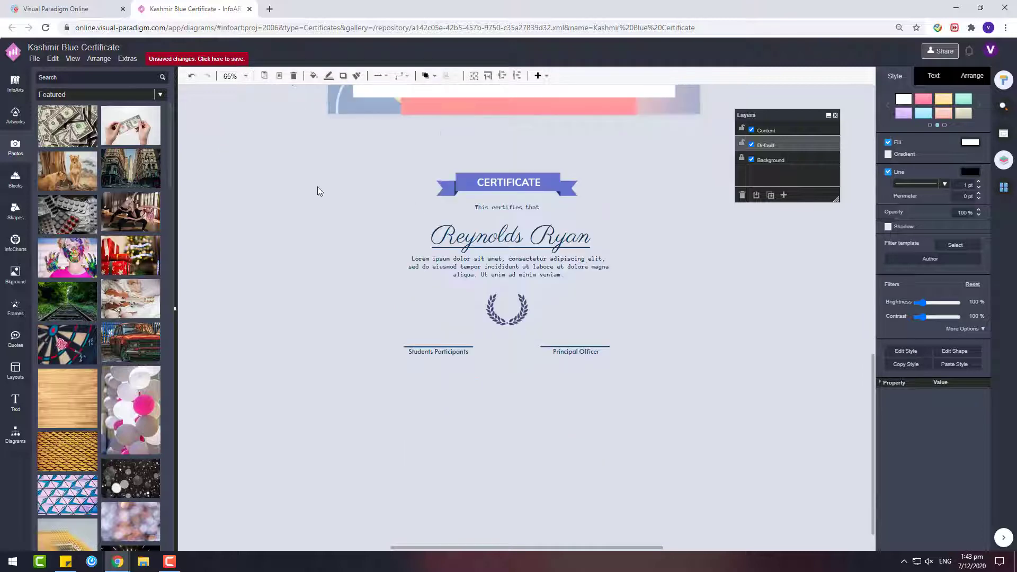
scroll(312, 194, up, 3)
drag(265, 212, 342, 394)
drag(503, 479, 312, 446)
click(331, 383)
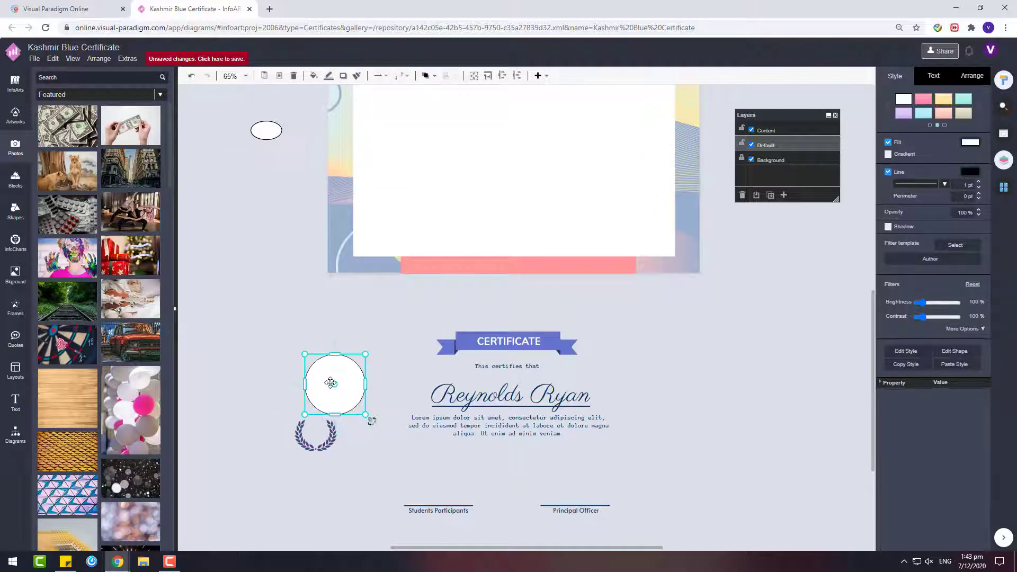
- Remove the circle's outline and fill the circle with the dark blue copied from the laurel wreath's colours
click(970, 143)
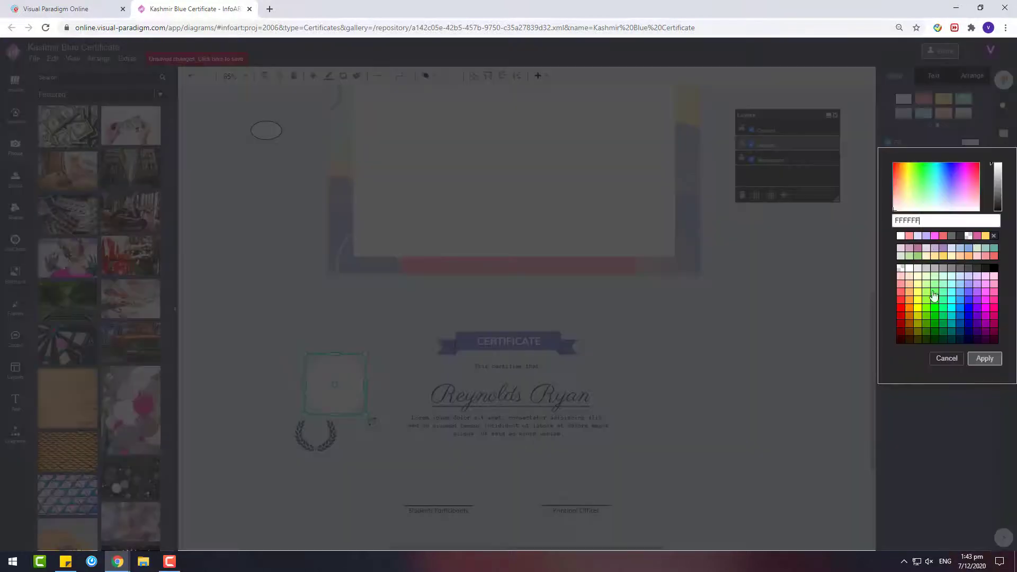
click(947, 359)
click(309, 446)
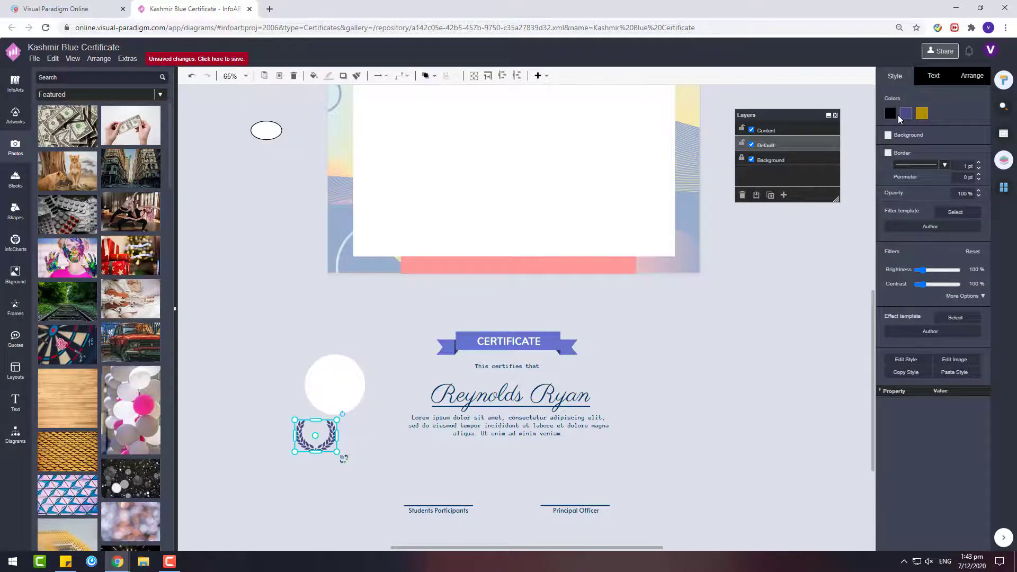
click(904, 113)
right_click(909, 189)
click(917, 228)
click(945, 331)
click(350, 376)
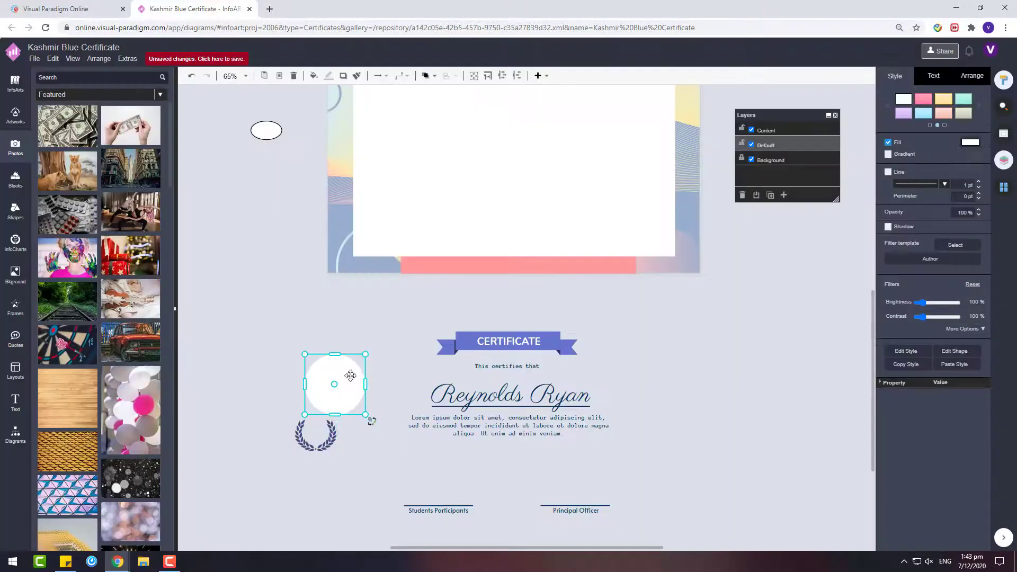
click(977, 143)
right_click(925, 220)
click(900, 276)
click(985, 358)
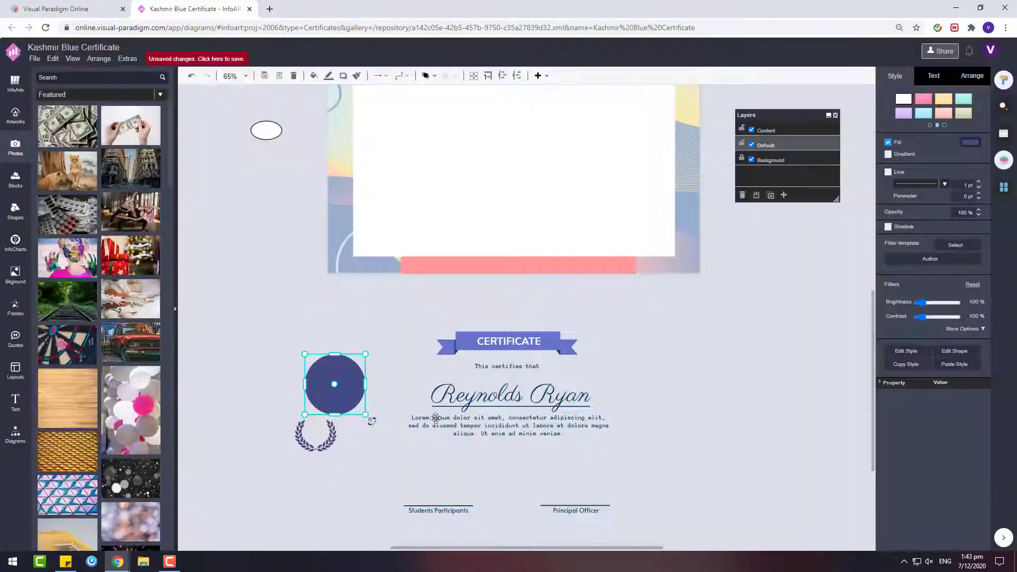
- Change all three colours of the laurel wreath to white
click(310, 444)
click(893, 113)
key(ctrl+v)
click(908, 240)
click(984, 330)
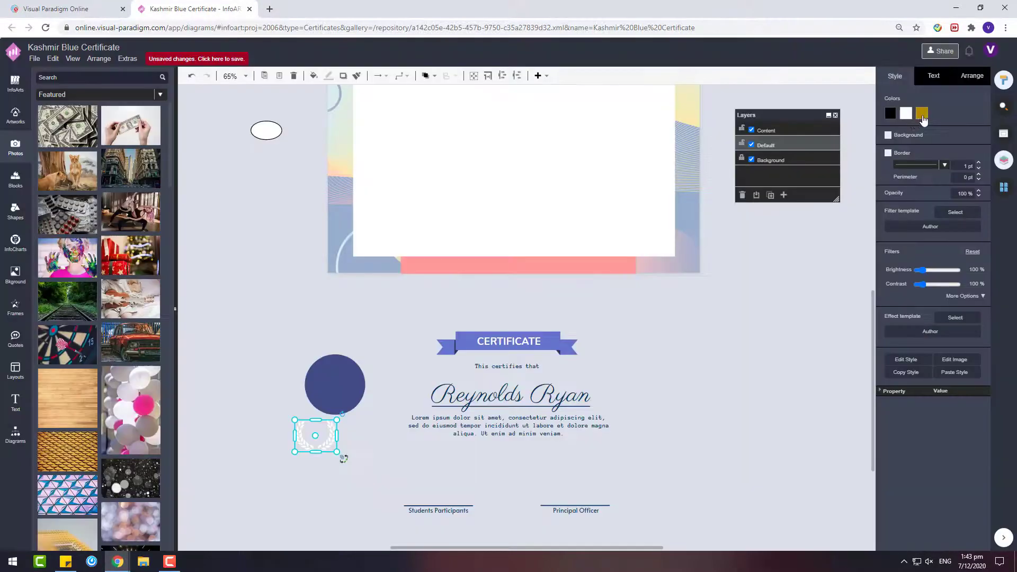
click(921, 114)
click(909, 240)
click(989, 330)
click(890, 113)
click(899, 212)
click(984, 330)
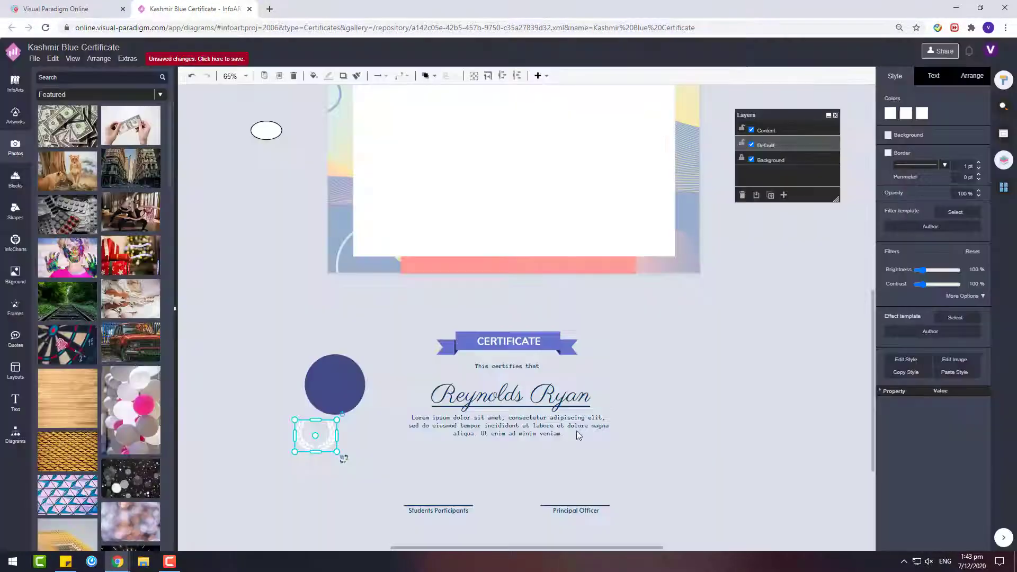
- Place the white laurel wreath on the dark blue circle, centre-align the two, and shift the wreath slightly down
drag(329, 443, 348, 393)
drag(268, 324, 380, 424)
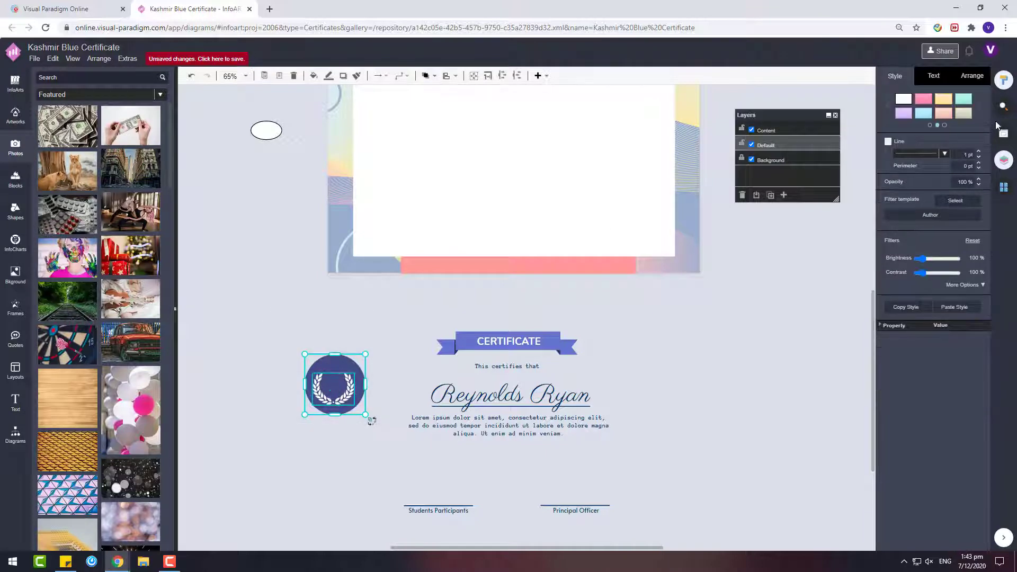
click(971, 76)
click(906, 292)
click(389, 395)
drag(337, 397, 337, 404)
click(252, 378)
- Browse the shape, block and artwork libraries for a decoration to add to the laurel badge
click(16, 211)
click(16, 179)
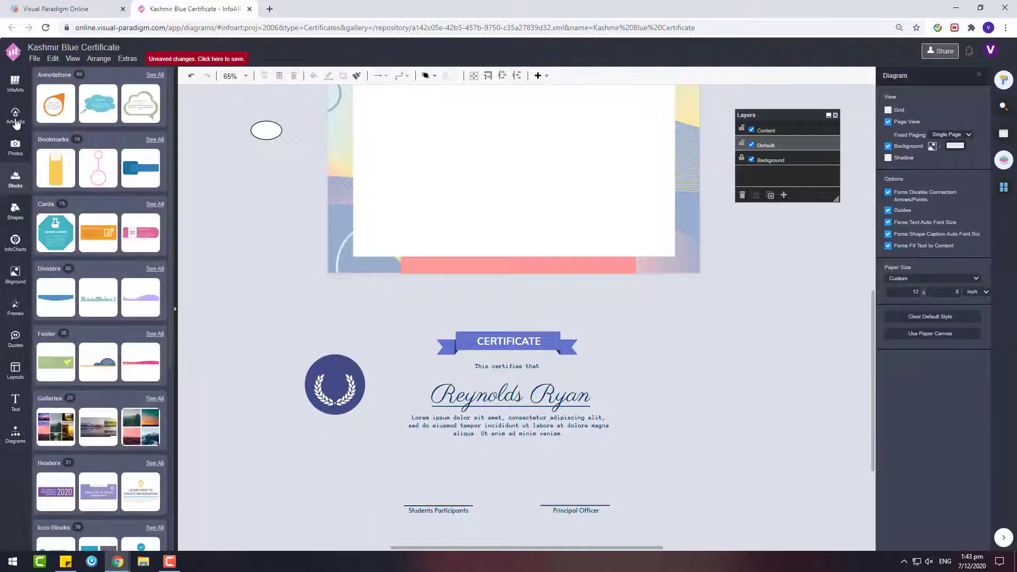
click(16, 119)
scroll(319, 258, up, 4)
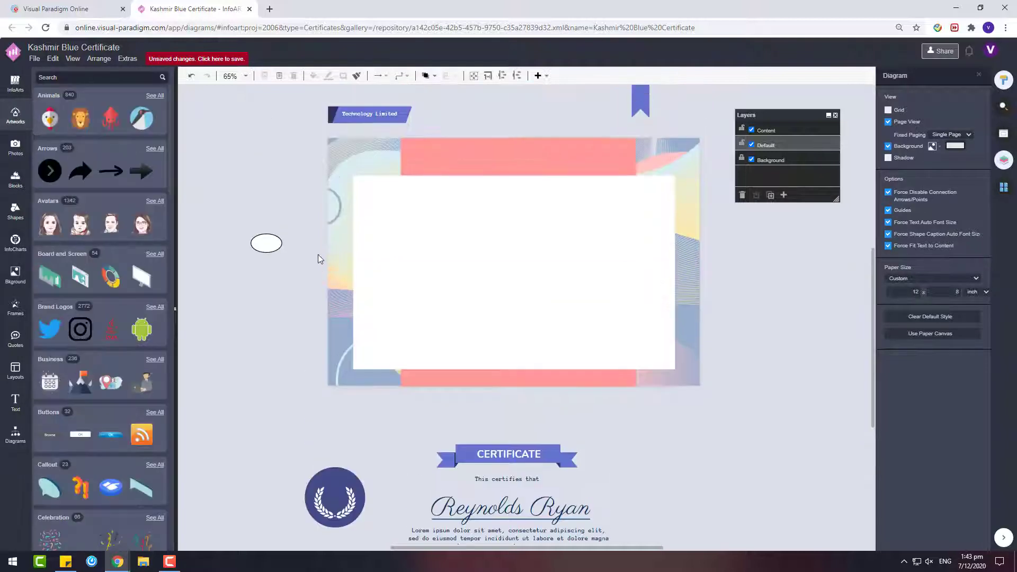
scroll(319, 257, down, 4)
click(349, 398)
drag(356, 374, 353, 382)
click(371, 424)
scroll(108, 285, down, 7)
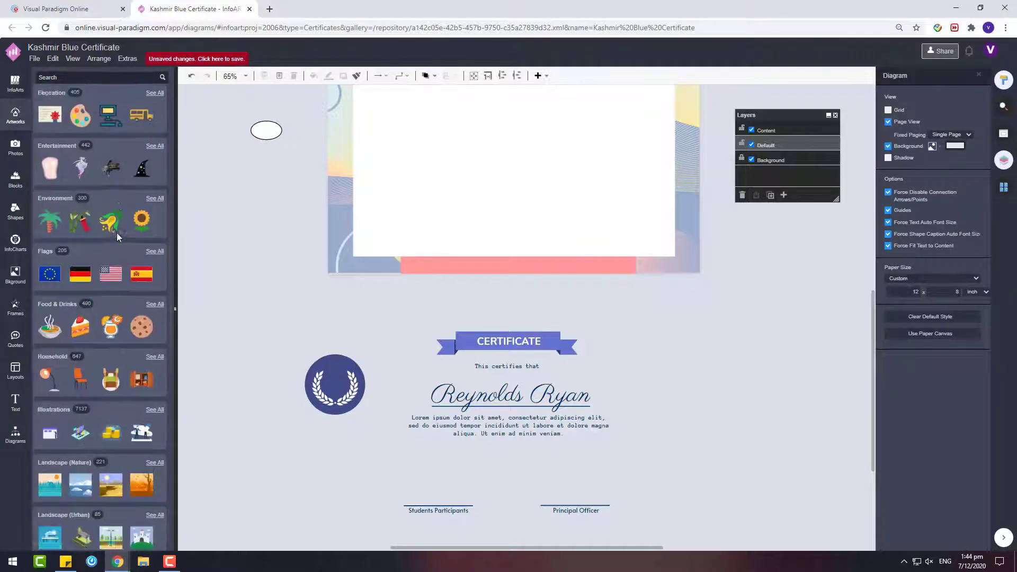
- Search the artworks for "star" and add the shield with a star to the canvas beside the badge
click(85, 76)
text(star)
key(Return)
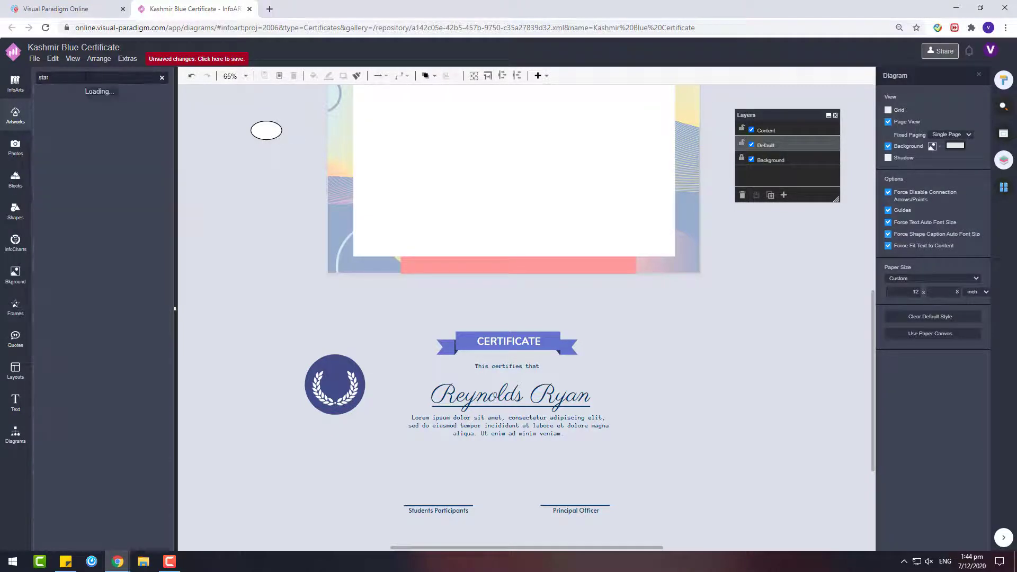
scroll(102, 243, down, 10)
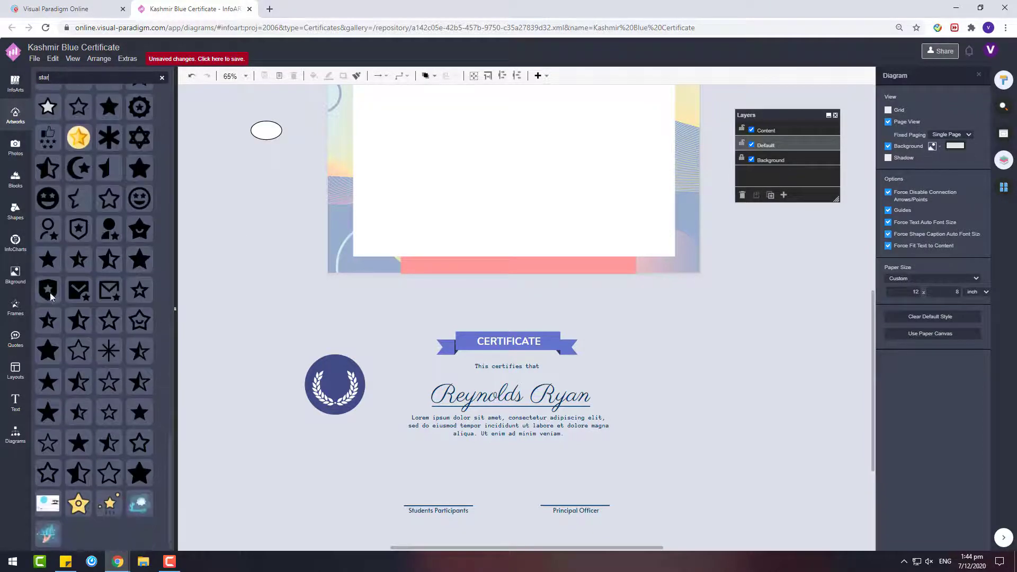
drag(50, 292, 269, 276)
- Change the star shield's colour to white and place it in the middle of the laurel wreath
click(896, 76)
click(905, 113)
click(899, 207)
click(984, 331)
drag(261, 289, 336, 387)
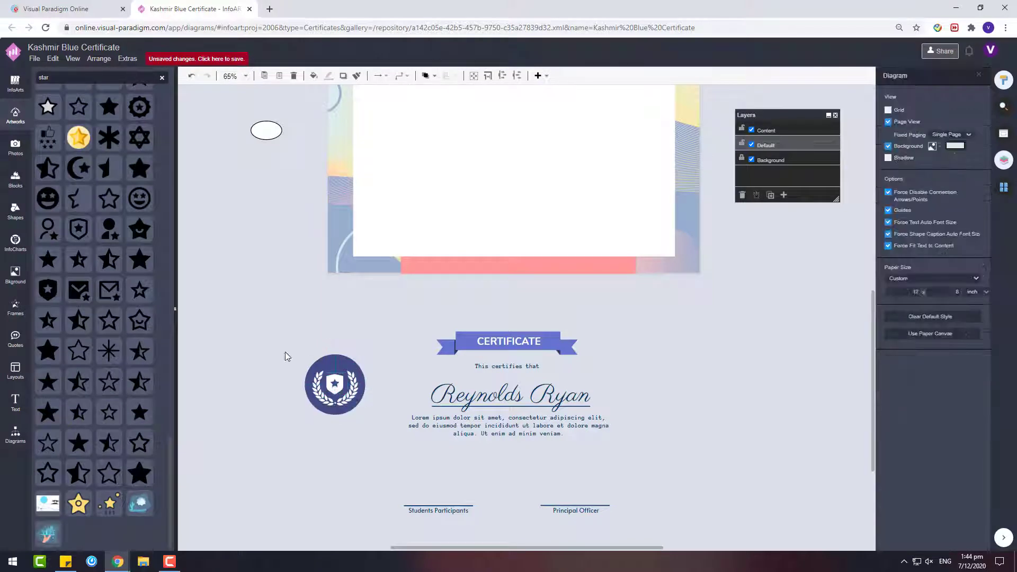
- Move the whole badge to the empty space just above the certificate, keeping the wreath centred on its circle
drag(248, 335, 390, 441)
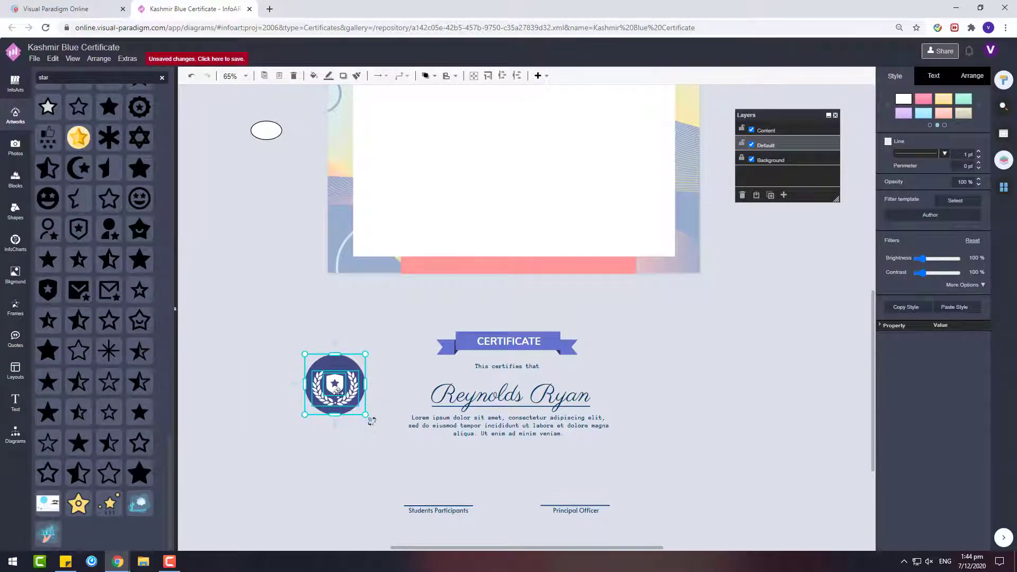
drag(338, 393, 515, 184)
click(506, 136)
click(538, 134)
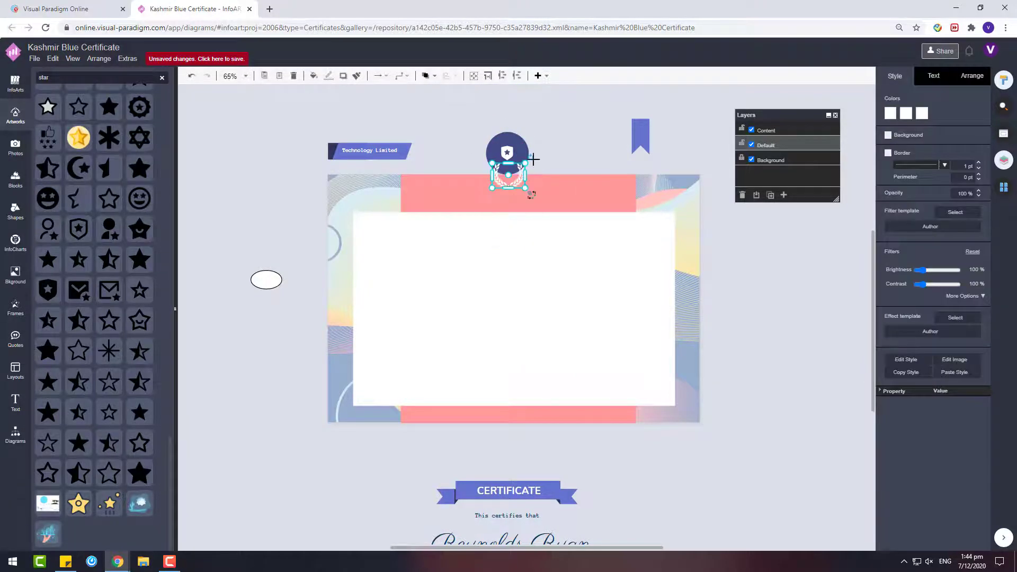
key(ctrl+z)
click(557, 121)
- Rotate the blue ribbon to -30°, send it to the back, and place it beneath the badge's lower right
click(631, 127)
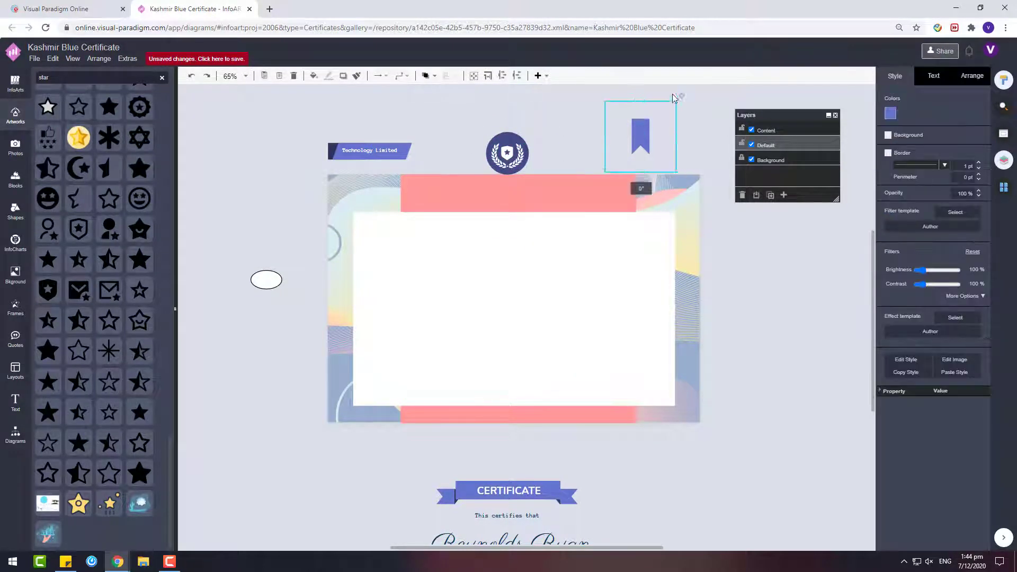
drag(673, 98, 697, 152)
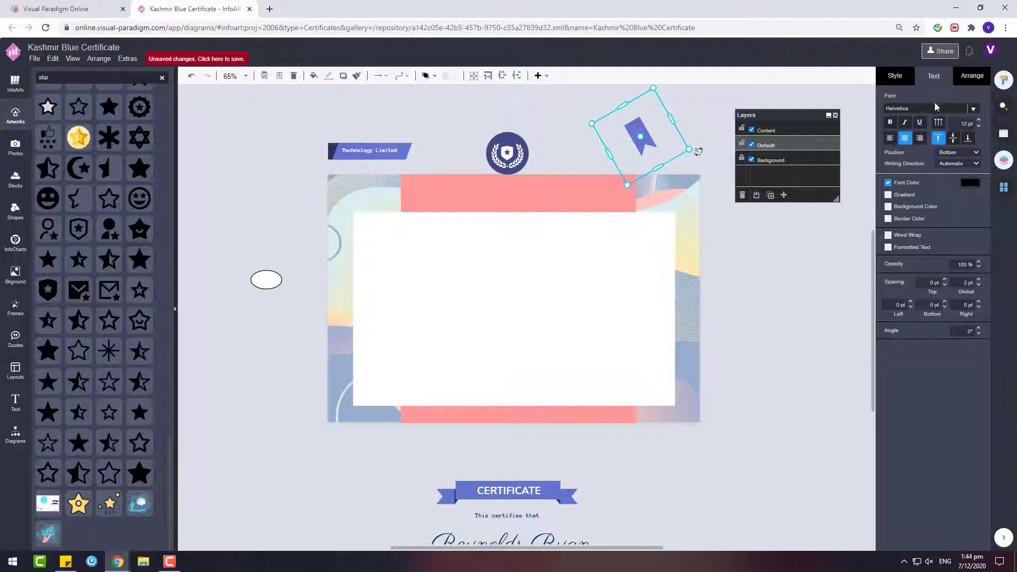
right_click(646, 130)
click(766, 329)
drag(647, 137, 526, 170)
- Move the badge with its ribbon farther above the certificate and shift the ribbon slightly down and right
drag(445, 107, 631, 240)
drag(509, 159, 513, 64)
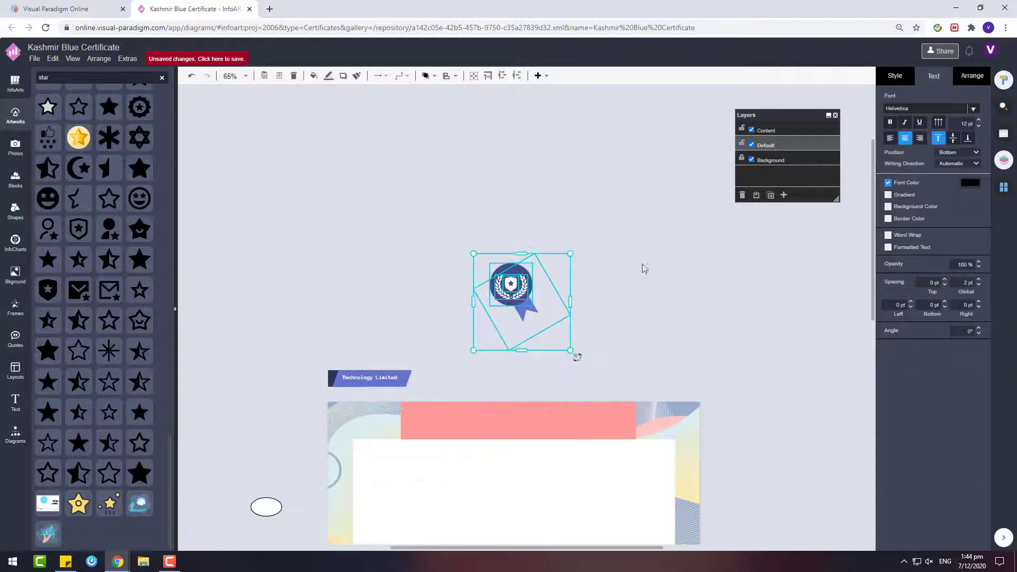
drag(521, 317, 529, 325)
- Duplicate the ribbon, angle the copy to the lower left of the badge, and send the ribbon behind the circle
click(15, 432)
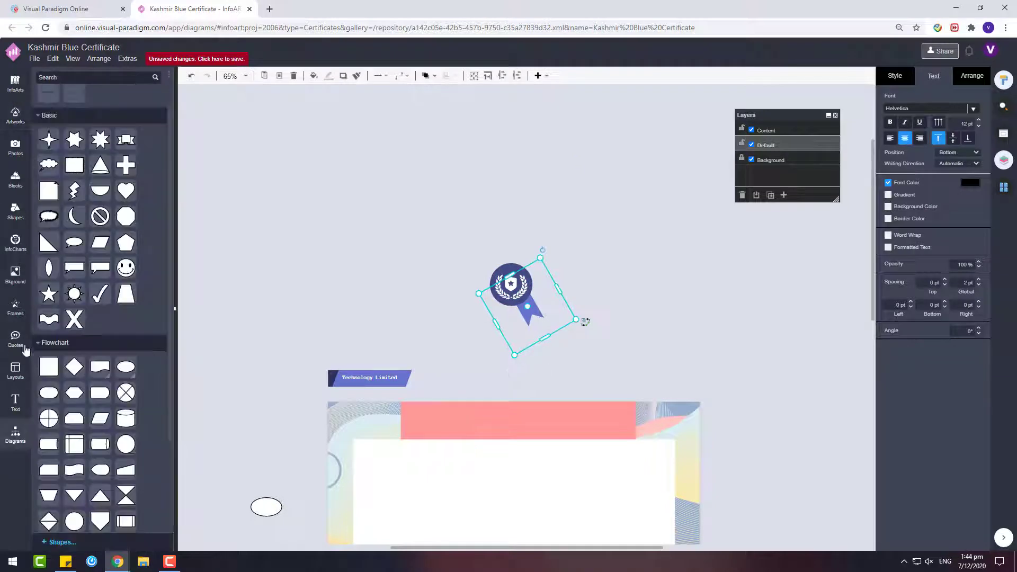
click(15, 121)
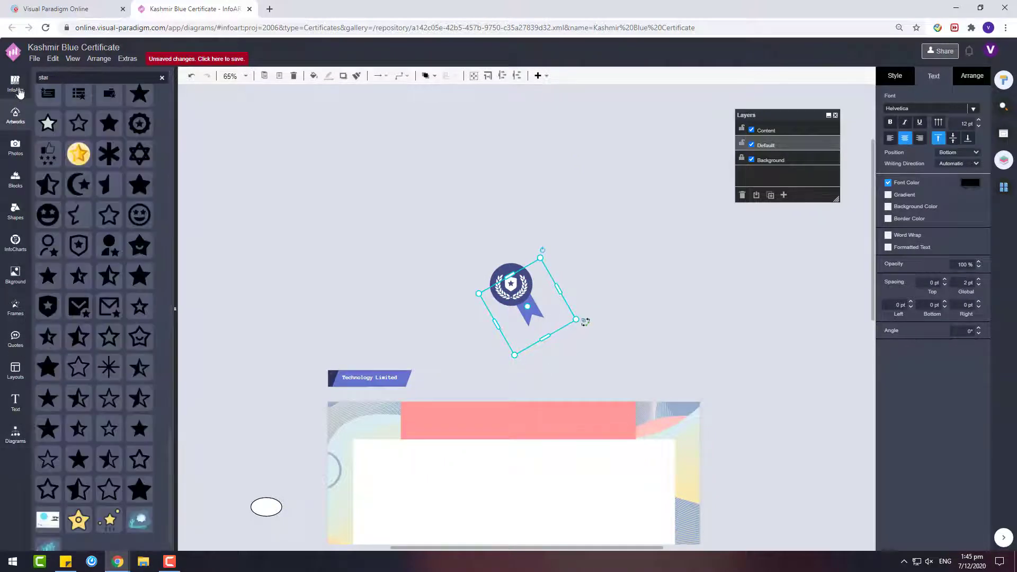
drag(521, 307, 499, 327)
right_click(508, 318)
mouse_move(530, 424)
click(722, 441)
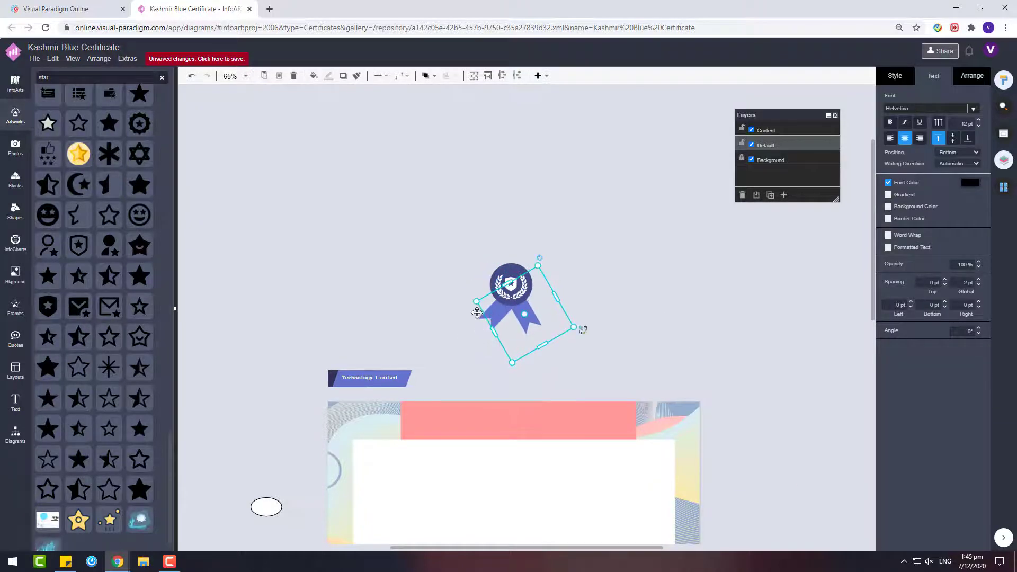
- Adjust the position of the badge pieces over the two ribbon tails
click(521, 256)
drag(523, 273, 510, 291)
click(577, 271)
drag(635, 300, 520, 296)
click(491, 324)
scroll(533, 326, up, 7)
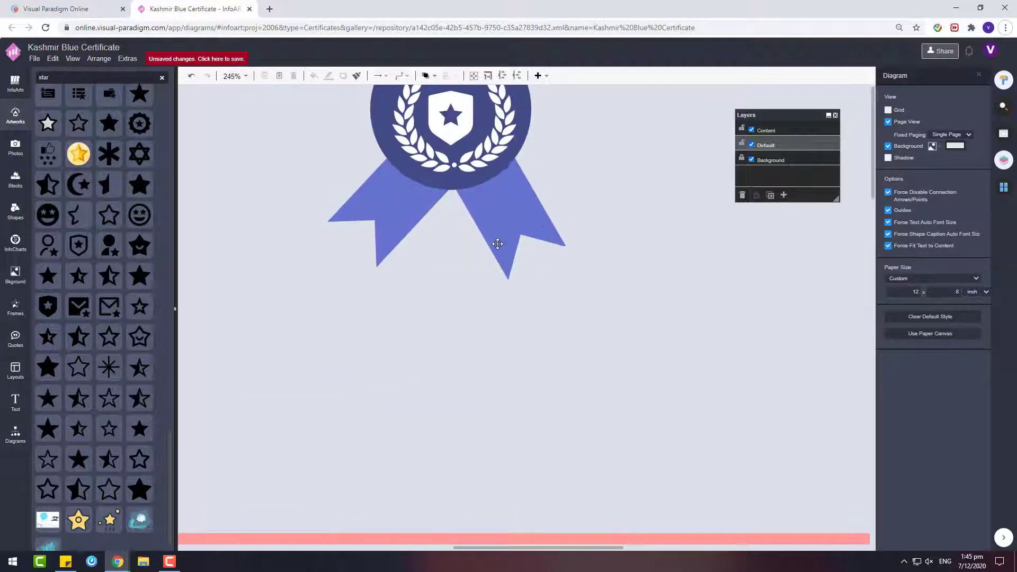
scroll(497, 244, down, 2)
- Shift the dark blue circle slightly down and enlarge the laurel wreath so it surrounds the shield evenly
click(472, 155)
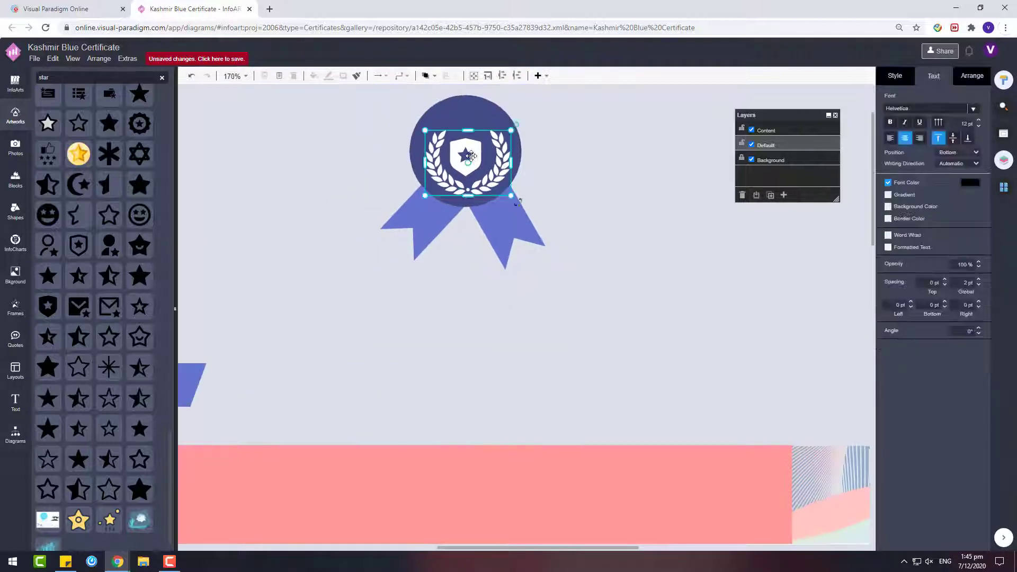
click(489, 115)
drag(496, 117, 497, 122)
click(525, 174)
mouse_move(499, 164)
mouse_down()
mouse_move(512, 126)
mouse_move(502, 156)
mouse_move(645, 260)
mouse_move(492, 175)
mouse_up()
click(499, 152)
click(500, 152)
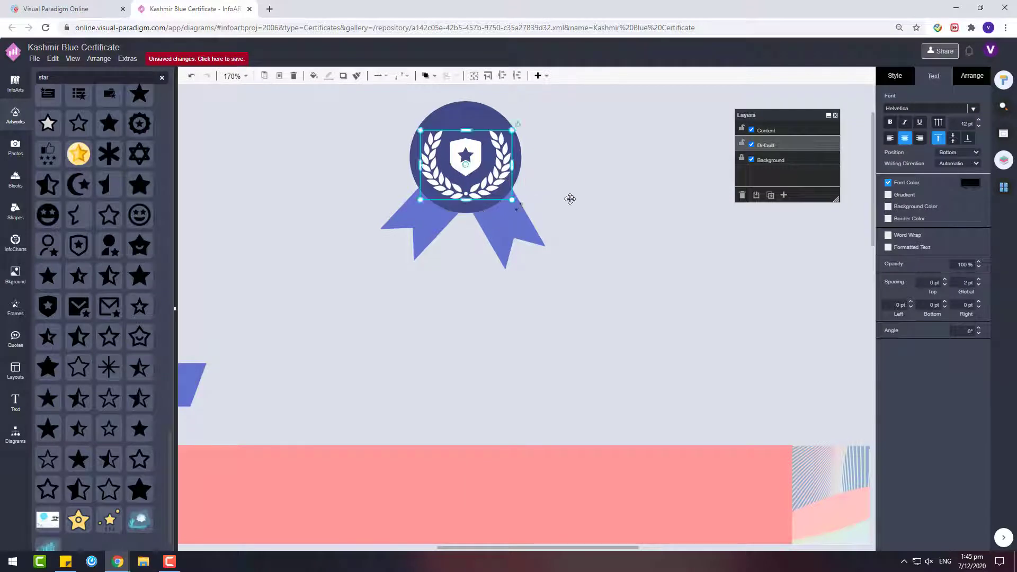
- Nudge the right ribbon tail, select both ribbon tails, and align them vertically by their middles
drag(534, 244, 499, 206)
right_click(537, 230)
click(543, 216)
click(669, 323)
drag(631, 330, 307, 81)
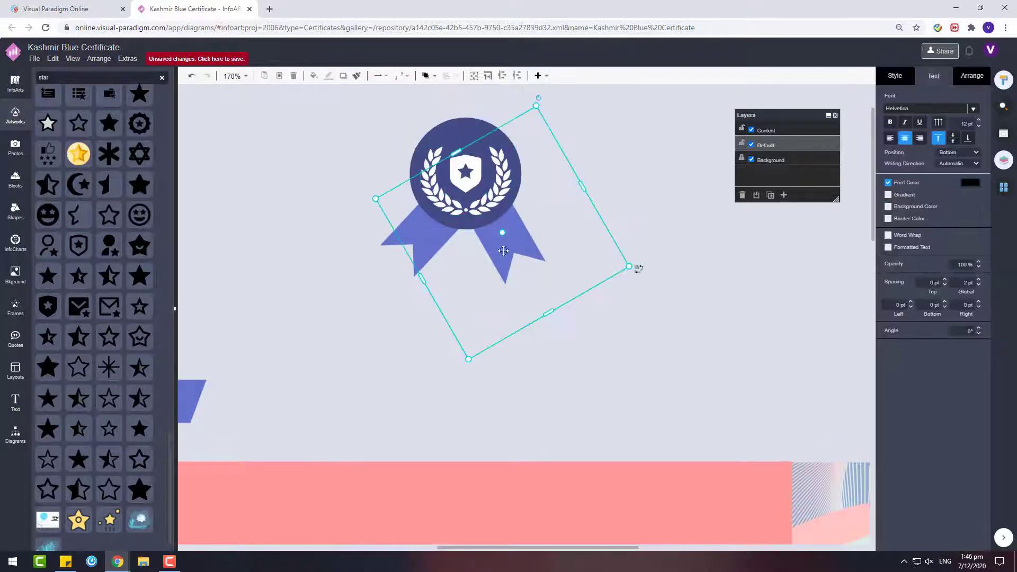
click(959, 89)
click(951, 354)
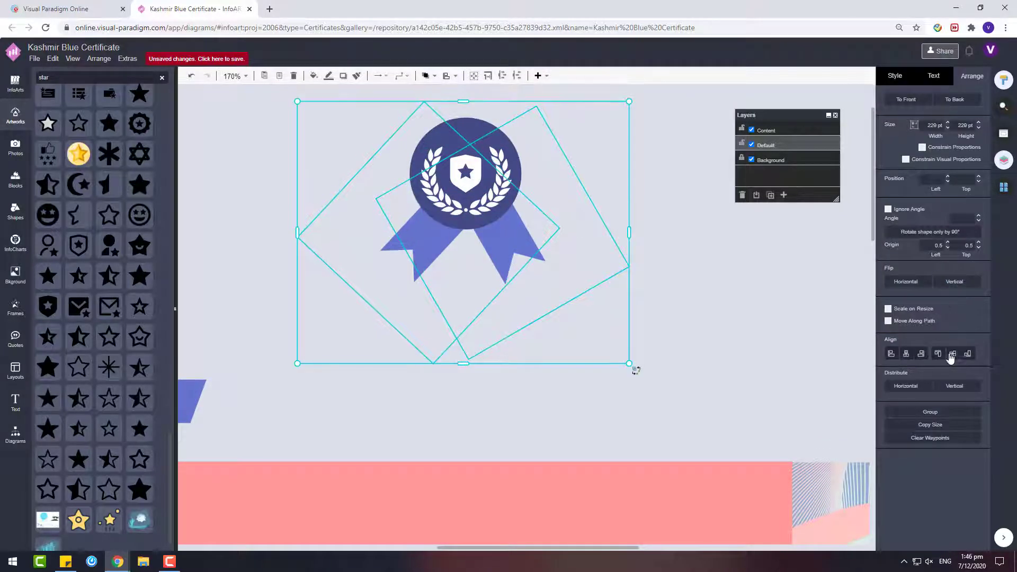
click(515, 259)
drag(514, 258, 964, 297)
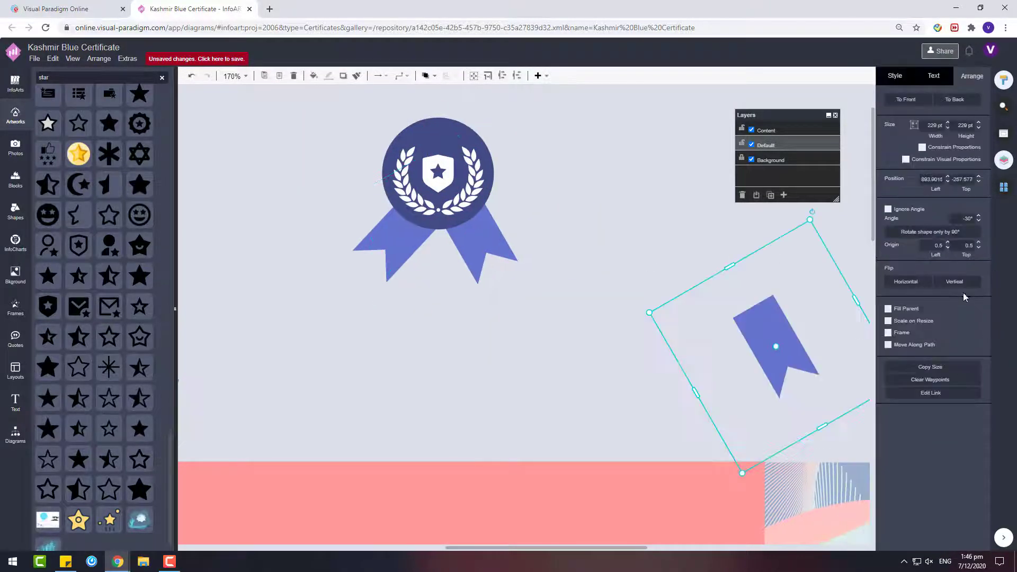
click(912, 291)
key(Delete)
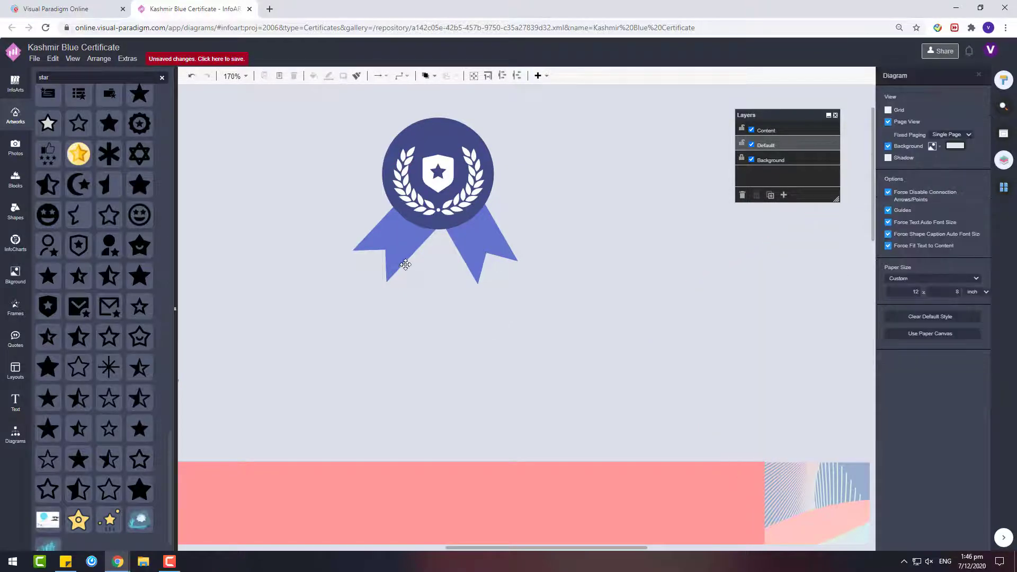
- Set the left ribbon tail's rotation angle so that it mirrors the right ribbon tail
click(405, 265)
click(410, 272)
click(483, 263)
click(365, 242)
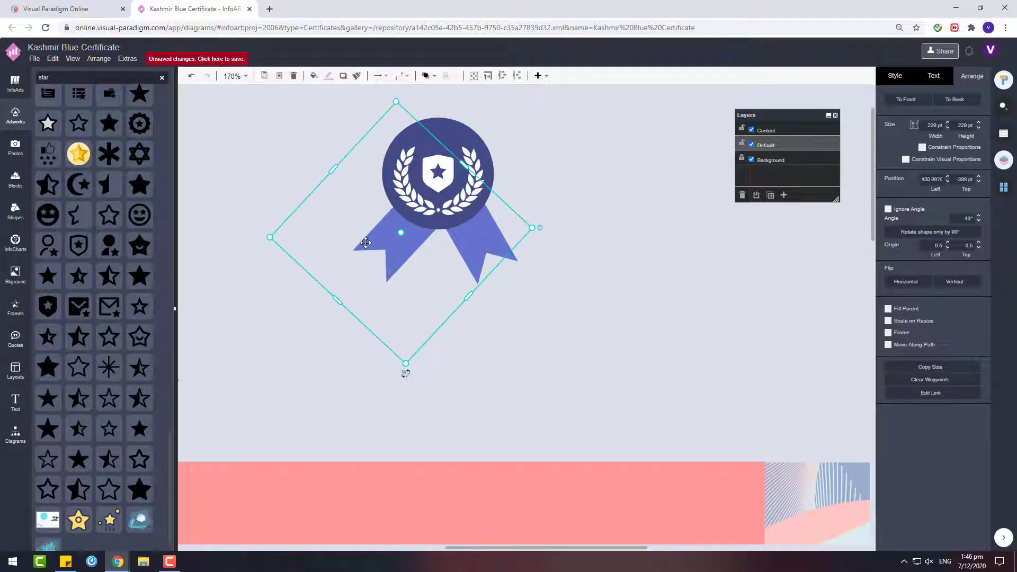
key(Return)
click(638, 321)
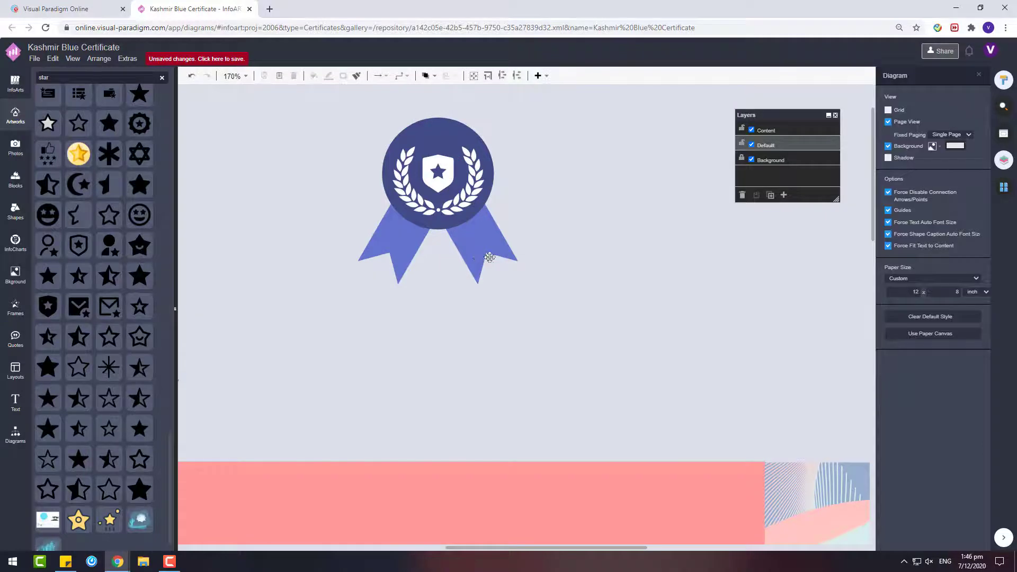
- Select the circle, wreath, shield and both ribbon tails and group them
drag(622, 335, 227, 79)
shift+click(386, 278)
shift+click(382, 285)
shift+click(380, 285)
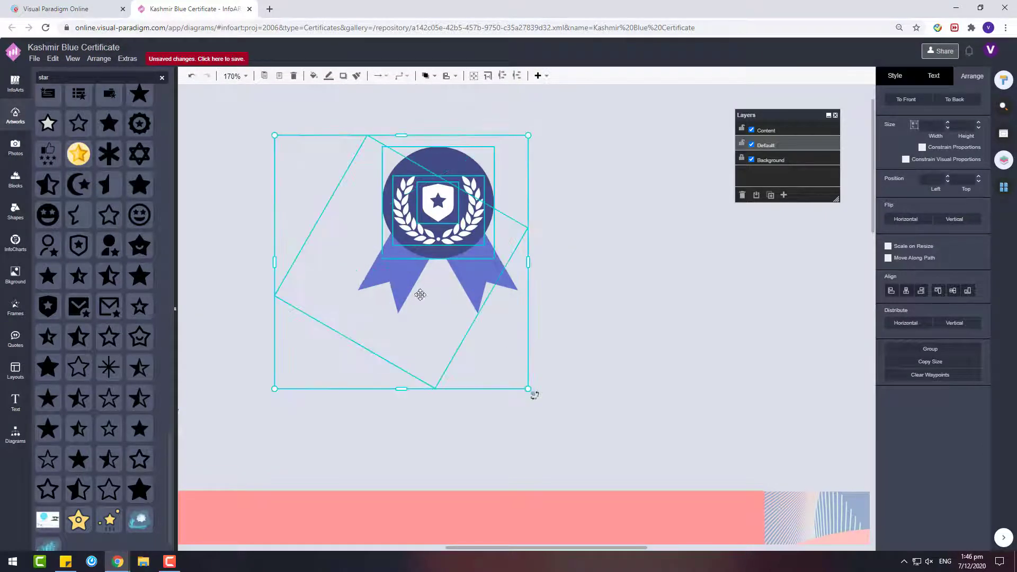
shift+click(499, 287)
key(ctrl+g)
scroll(533, 311, down, 4)
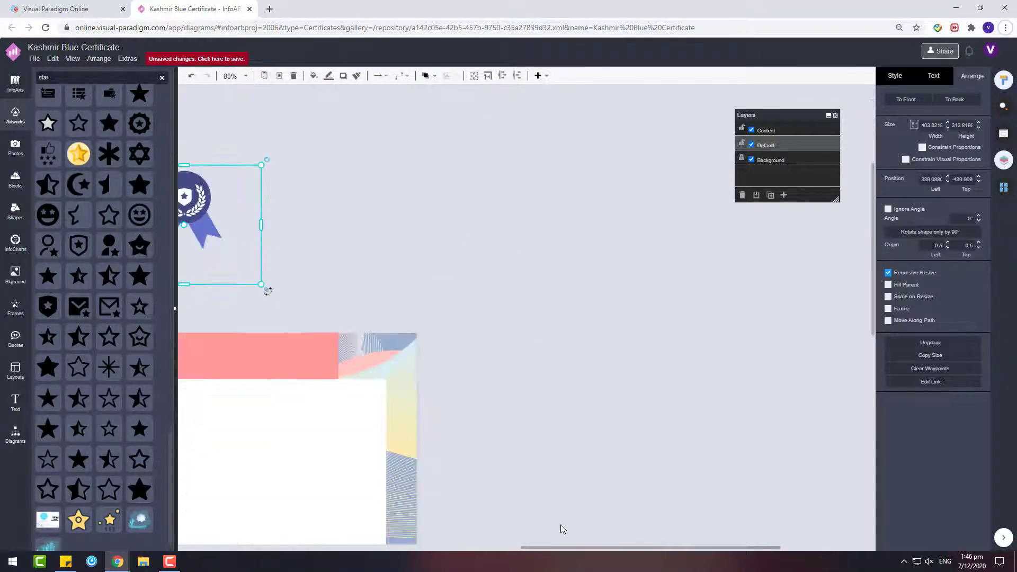
- Try to move the grouped badge down onto the certificate, then undo the moves
drag(563, 548, 442, 547)
drag(496, 236, 498, 411)
key(ctrl+z)
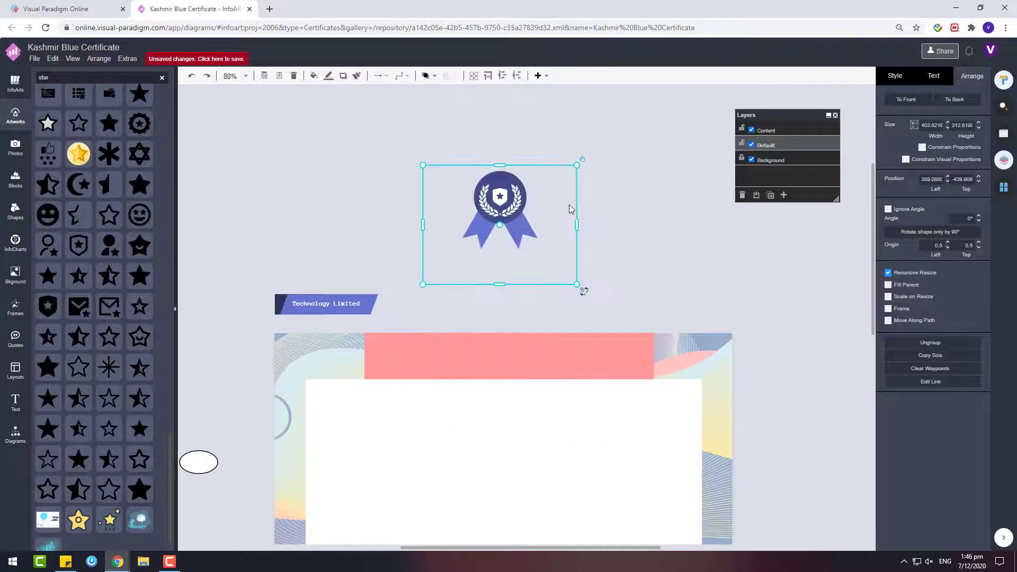
drag(380, 135, 606, 286)
drag(499, 206, 532, 302)
key(ctrl+z)
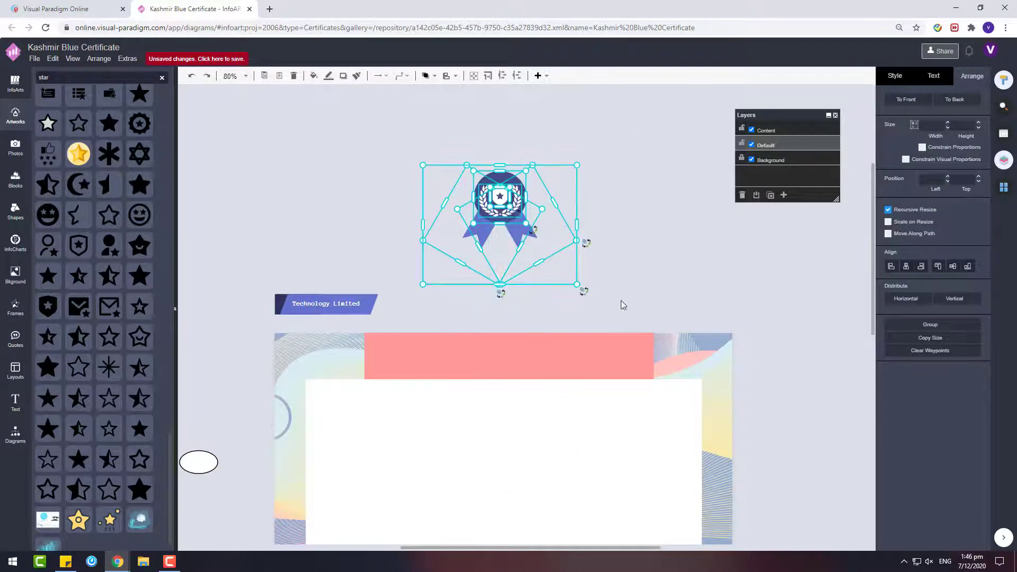
- Move all badge pieces to the certificate's upper centre, overlapping the pink band and white panel, and group them
drag(611, 301, 392, 136)
drag(462, 162, 466, 342)
click(613, 281)
scroll(593, 278, down, 3)
right_click(523, 247)
click(556, 370)
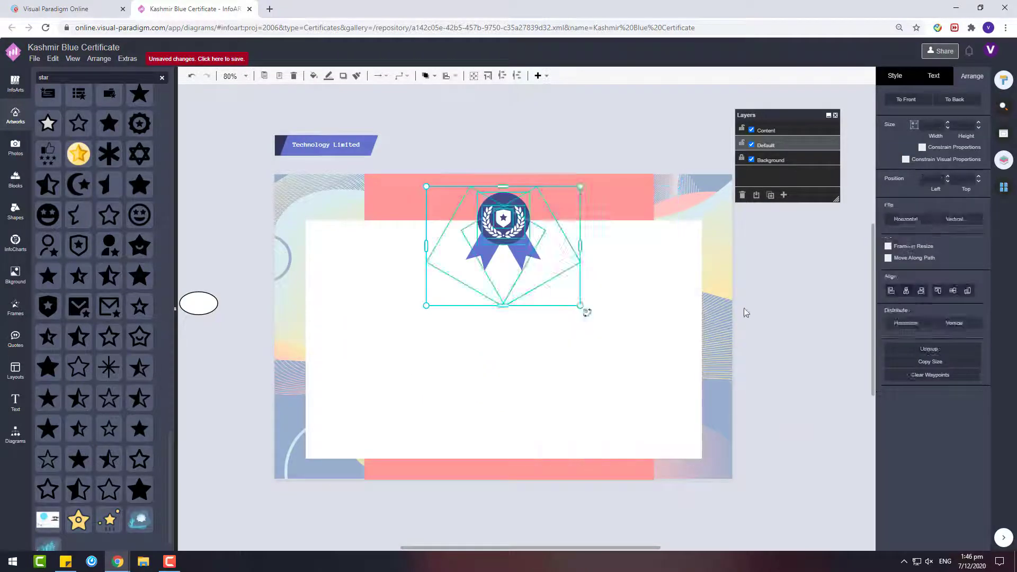
click(745, 312)
- Delete the Technology Limited label and the leftover white ellipse outside the certificate
scroll(503, 377, down, 7)
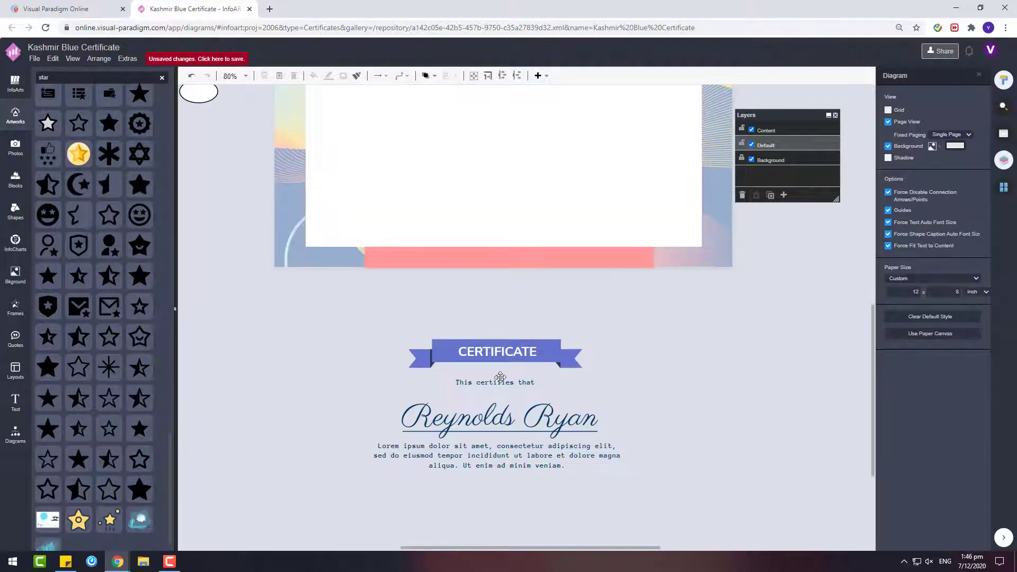
scroll(537, 432, up, 2)
click(524, 370)
scroll(525, 371, up, 5)
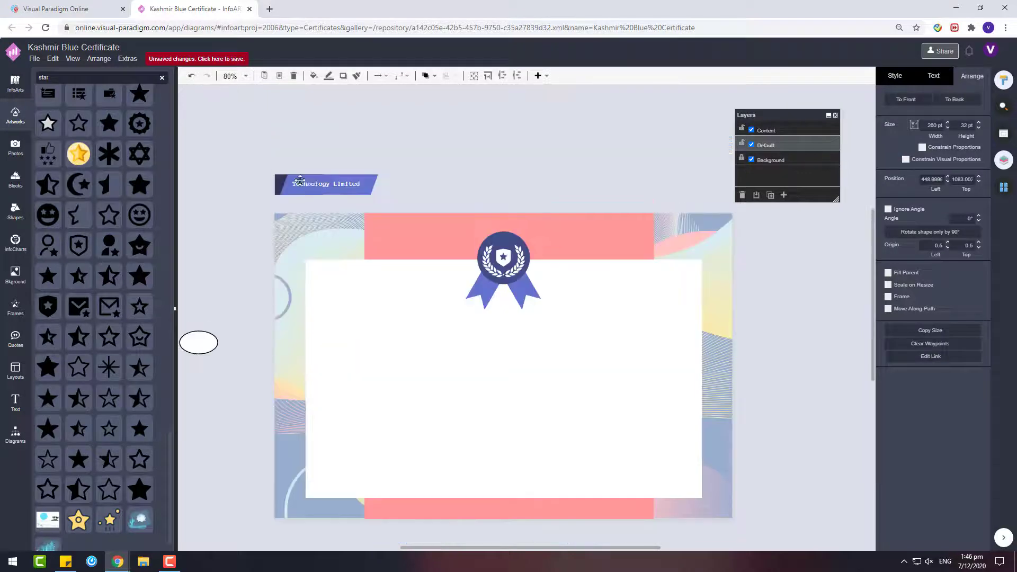
click(310, 183)
right_click(331, 185)
click(434, 167)
click(364, 189)
key(Delete)
click(204, 342)
key(Delete)
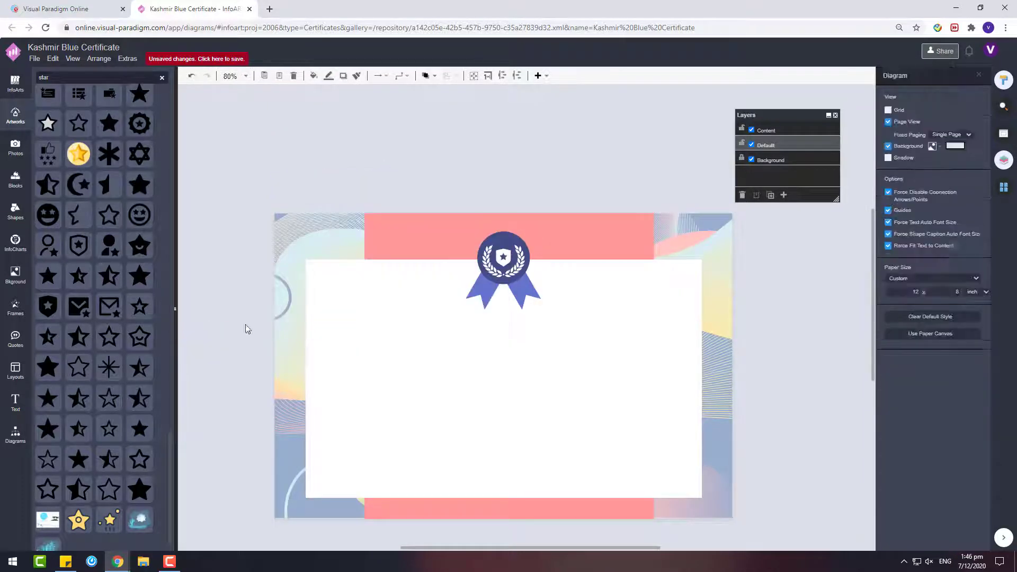
- Paste a copy of the "This certifies that" text above the original and delete the CERTIFICATE ribbon banner
scroll(278, 307, down, 3)
scroll(499, 420, down, 3)
click(507, 310)
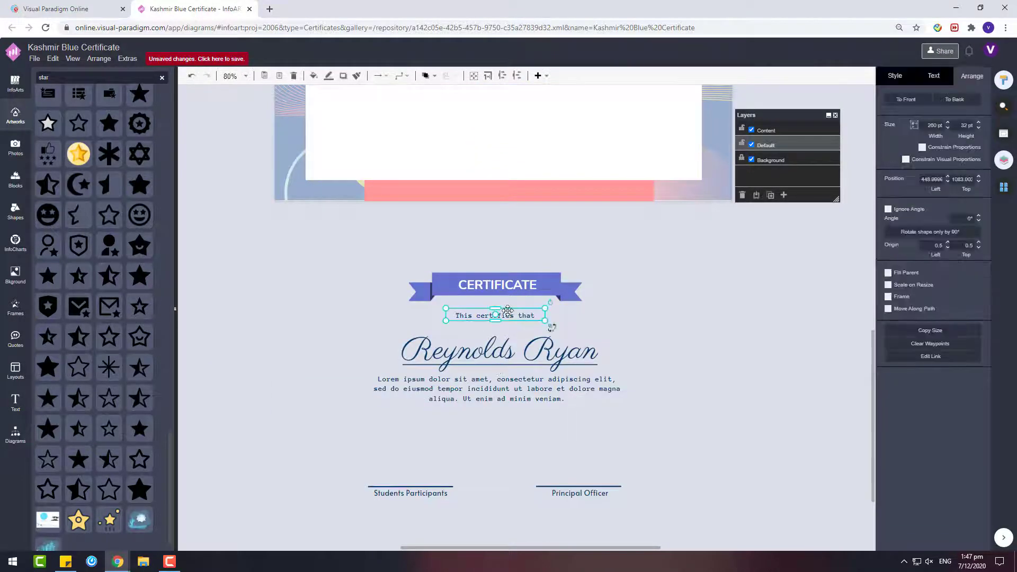
key(ctrl+v)
drag(678, 382, 485, 295)
click(513, 287)
key(Delete)
- Select all the text elements below the certificate and bring them to the front
drag(667, 524, 261, 248)
right_click(516, 365)
mouse_move(633, 457)
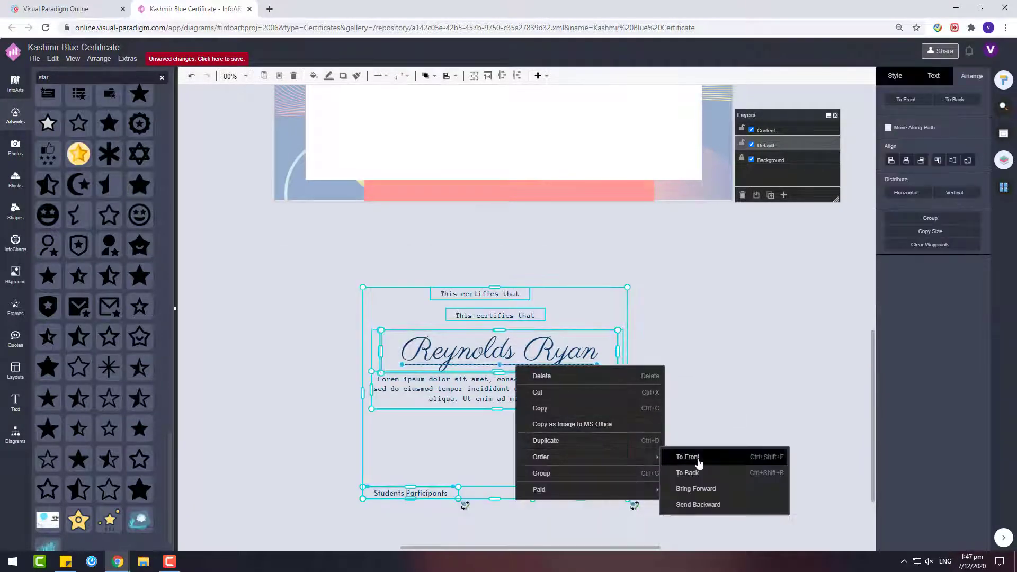
click(699, 463)
click(657, 366)
- Replace the copied text with "Certificate of" and widen its text box
double_click(503, 293)
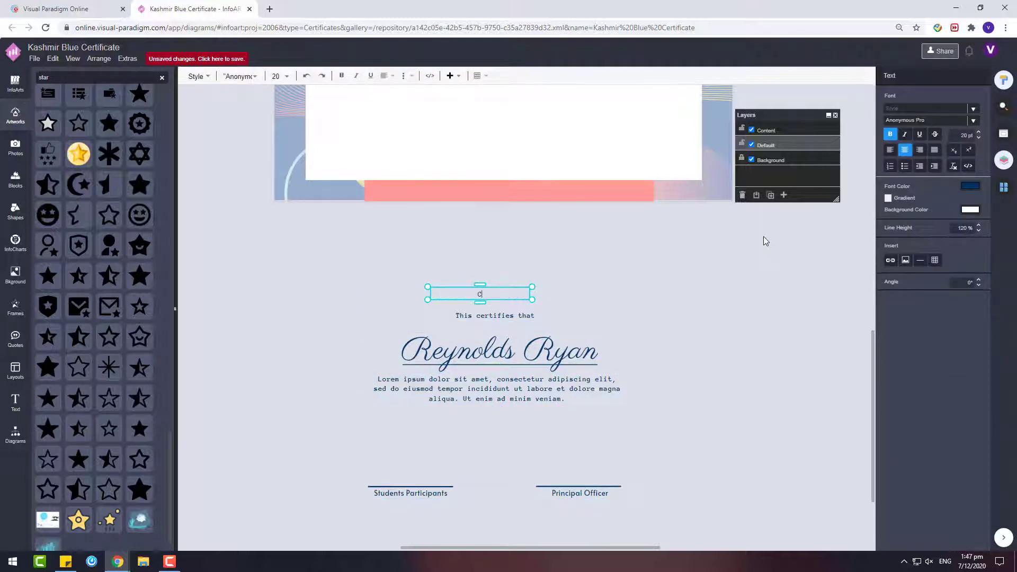
text(Certificate of)
click(700, 199)
scroll(529, 286, up, 4)
drag(492, 304, 599, 306)
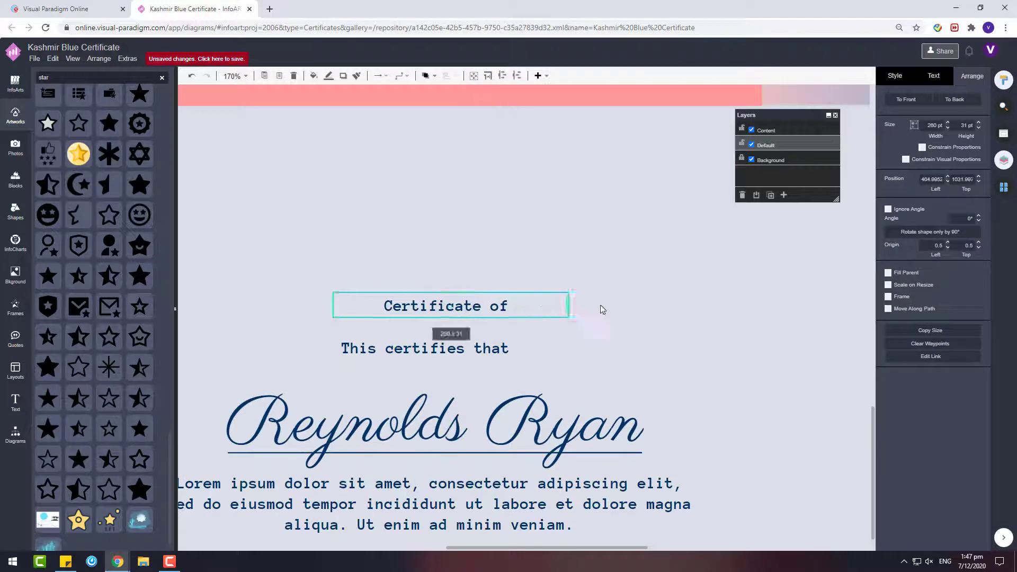
- Complete the heading text so it reads "Certificate of Best Performance"
double_click(633, 305)
click(634, 306)
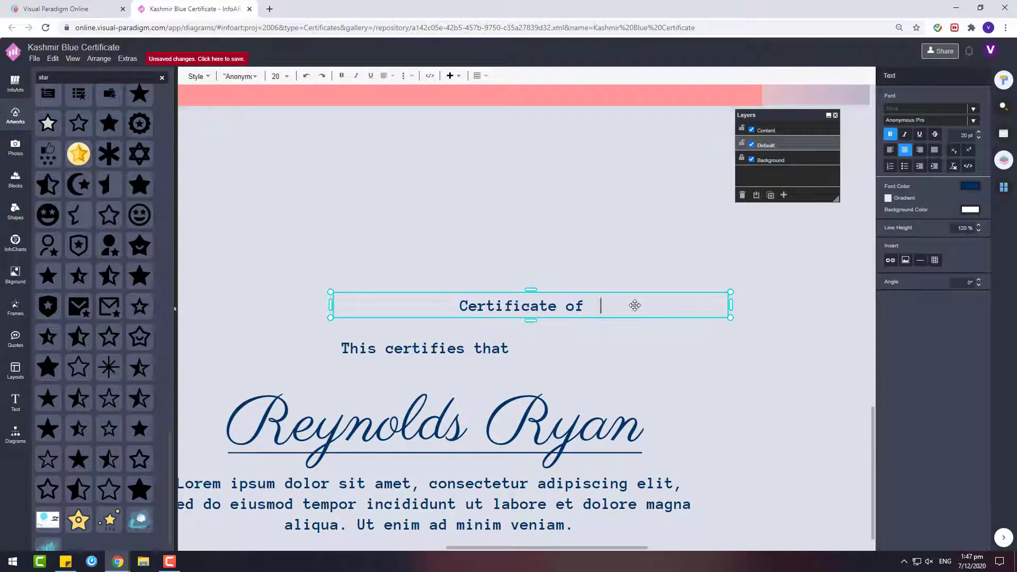
text(best performanc)
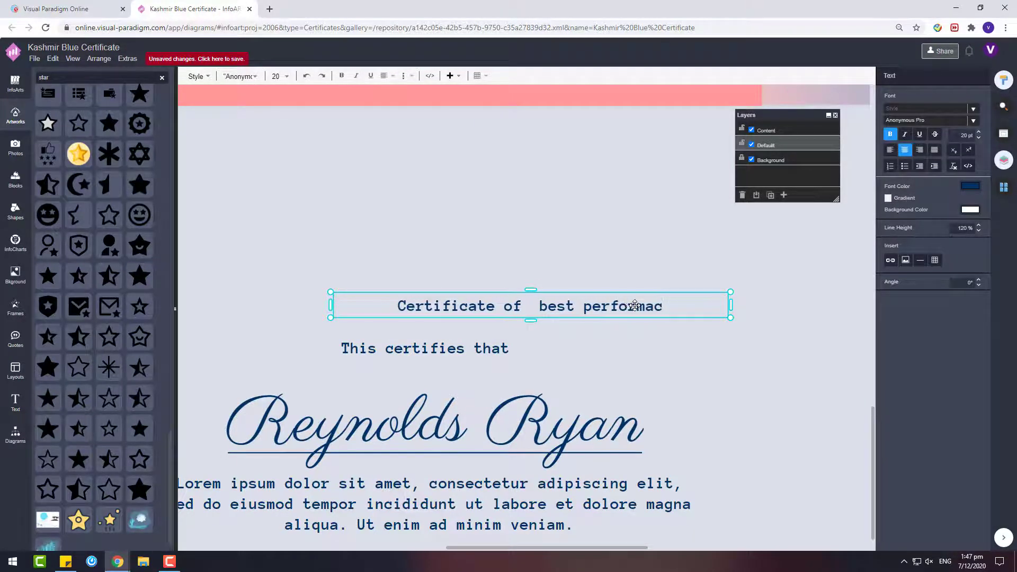
text(e)
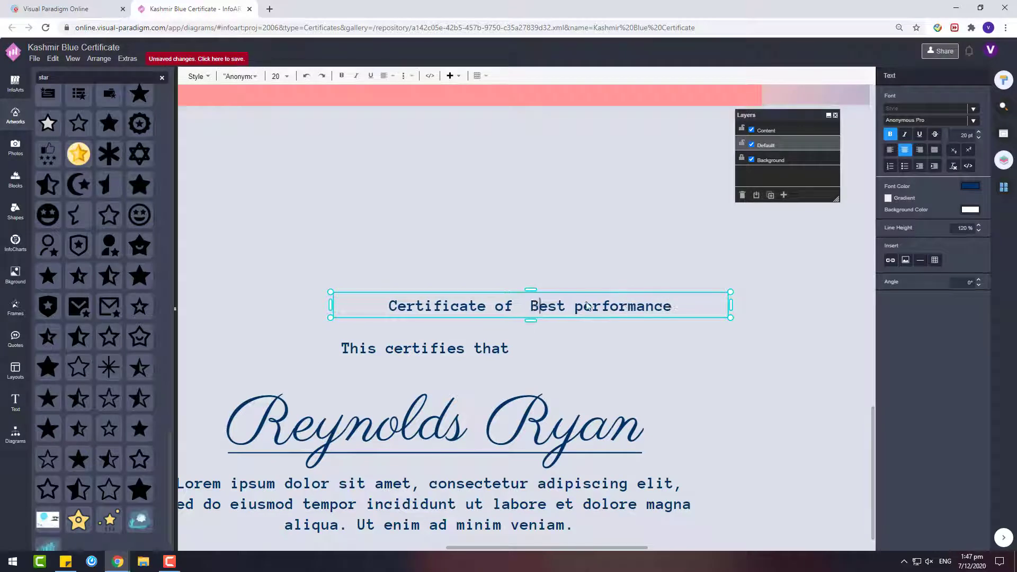
text(P)
click(602, 234)
- Move the heading onto the certificate beneath the ribbon badge and set its font color to 424B85
drag(590, 300, 539, 249)
click(928, 82)
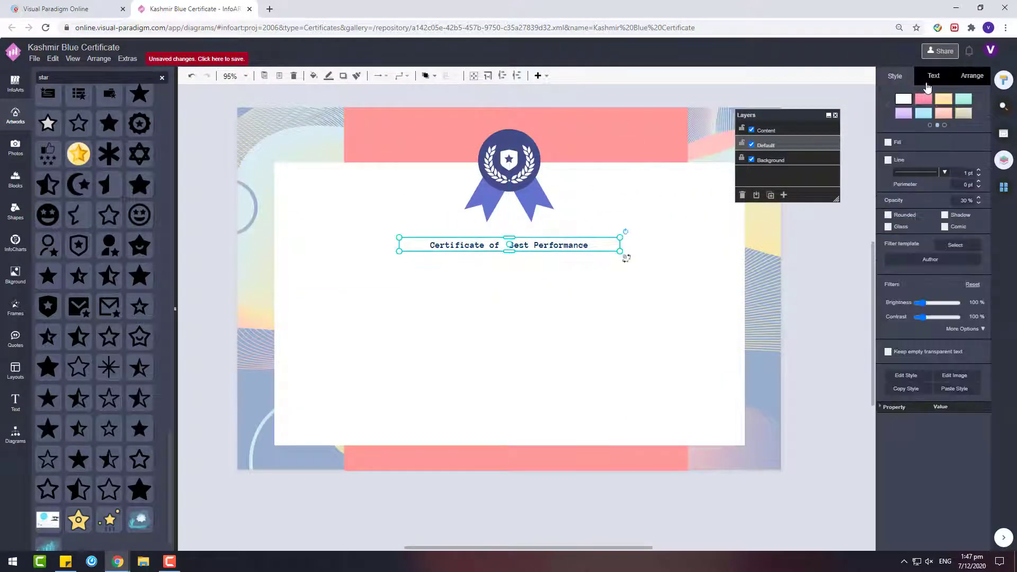
click(972, 182)
click(909, 279)
click(990, 398)
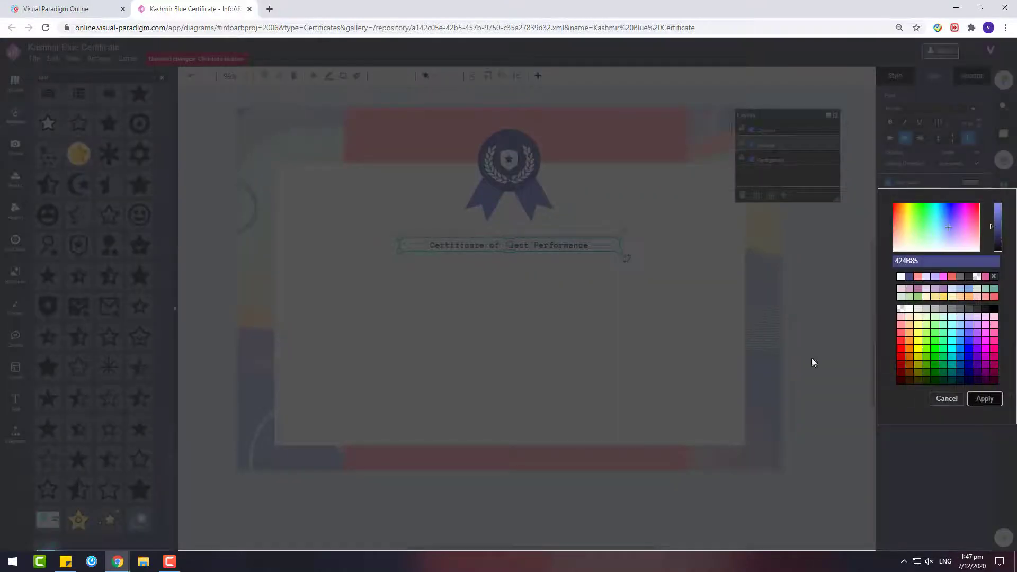
click(811, 358)
- Set the heading's font size to 30 pt and widen its text box so it fits on one line
click(526, 244)
text(30)
key(Return)
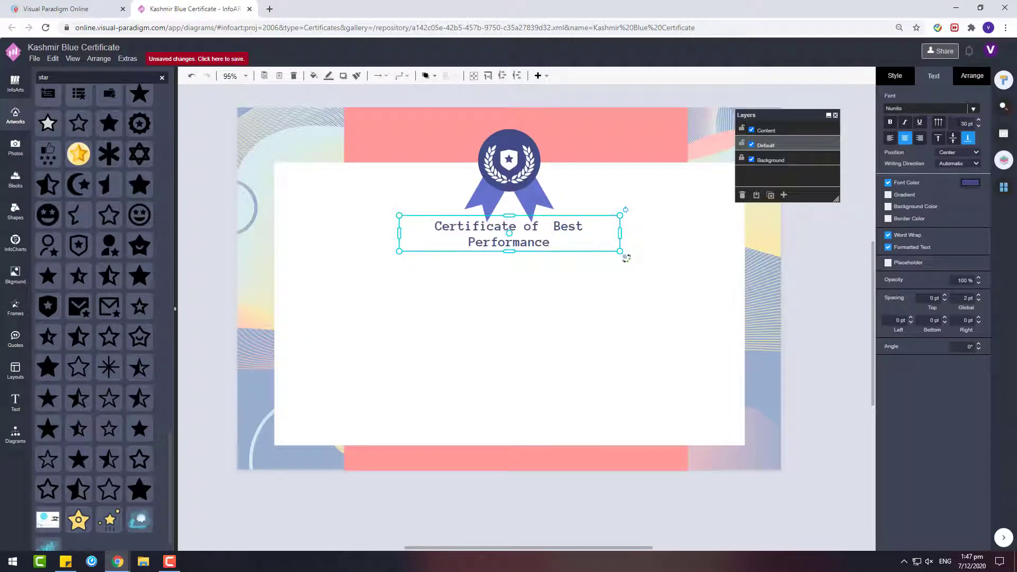
drag(621, 236, 643, 238)
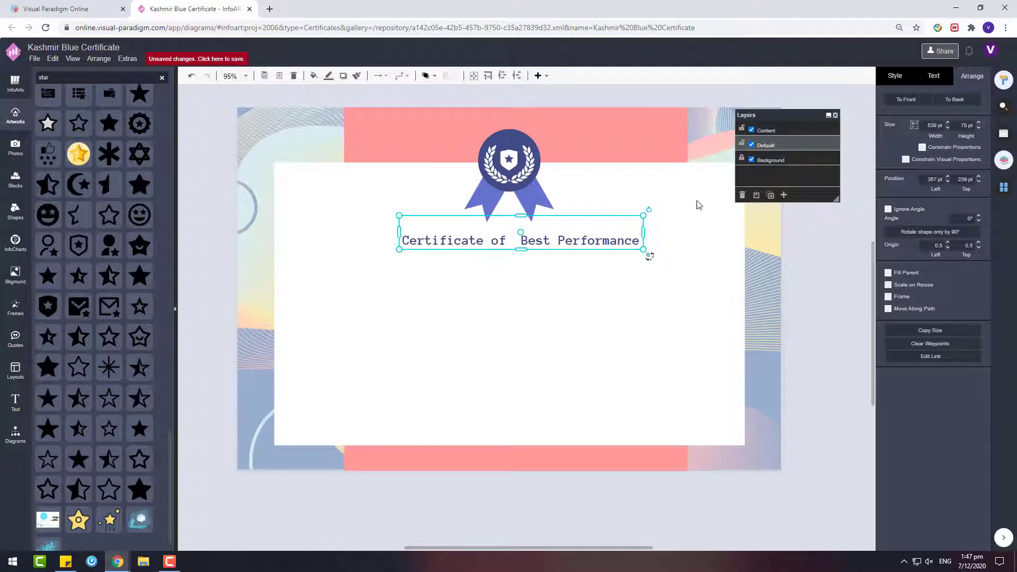
- Align the heading text to the middle of its box and reposition it just below the ribbon badge
click(941, 78)
click(952, 140)
mouse_move(573, 240)
mouse_down()
mouse_move(581, 250)
mouse_move(565, 257)
mouse_up()
- Remove the extra space before "Best" in the heading
double_click(507, 246)
click(507, 247)
key(BackSpace)
click(571, 276)
click(686, 280)
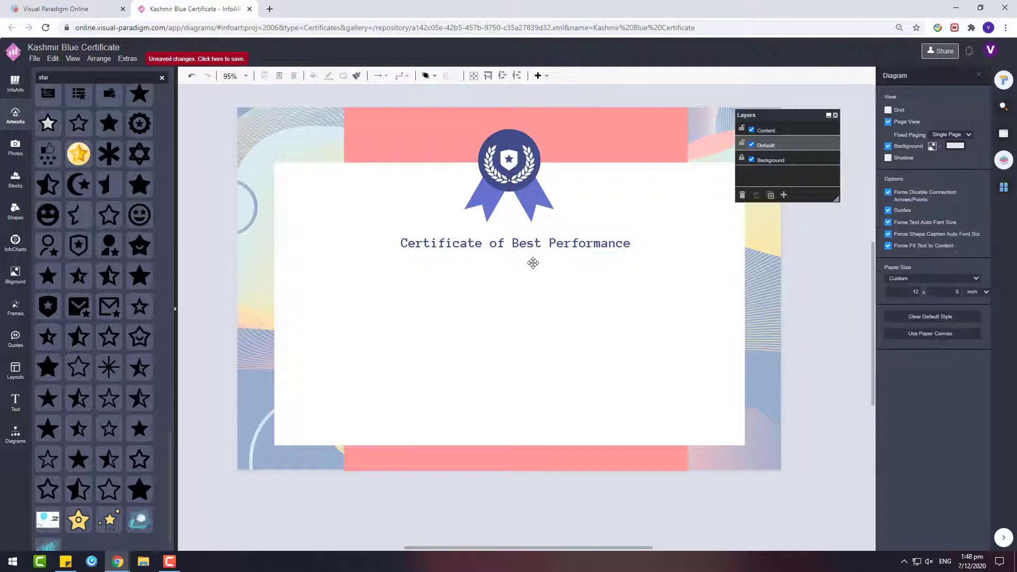
- Move the "This certifies that" text up toward the certificate and replace it with "IN THE PERFORMING ART"
scroll(535, 259, down, 2)
scroll(501, 394, down, 2)
scroll(503, 395, up, 3)
scroll(503, 395, down, 2)
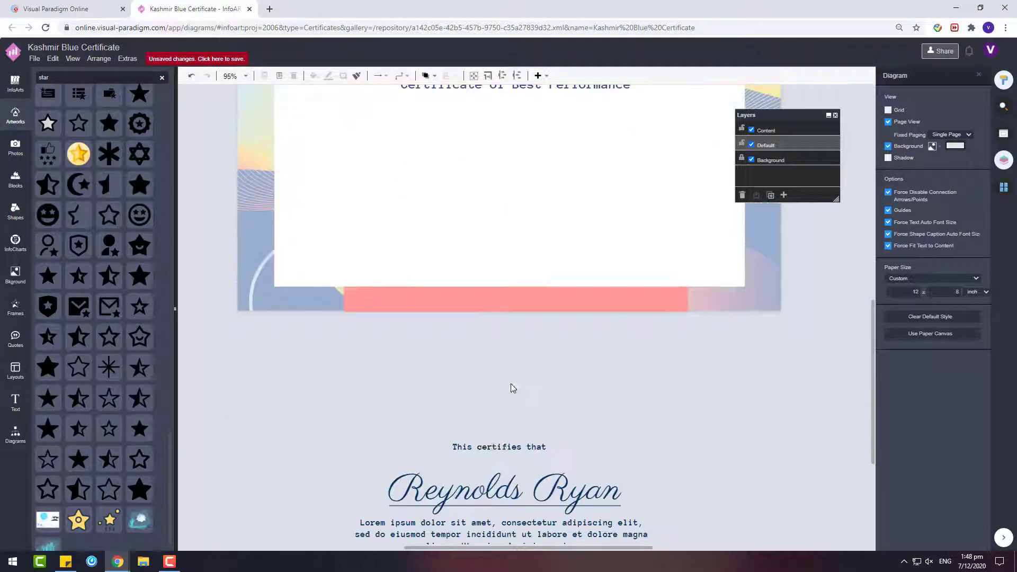
click(498, 448)
drag(498, 448, 530, 357)
double_click(558, 357)
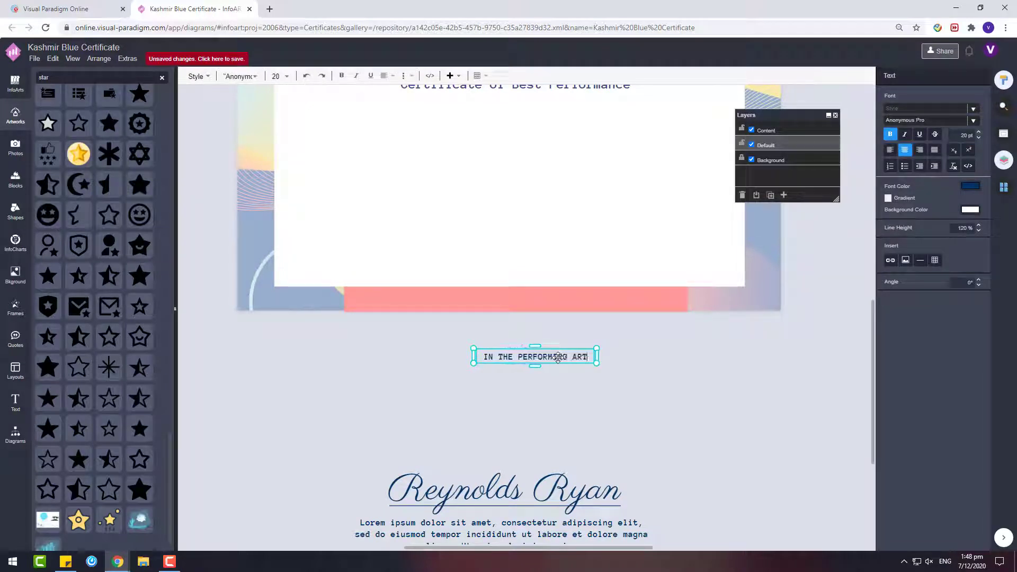
- Widen the subtitle box, append "COMPETION" to its text, and center it on the certificate directly under the heading
drag(596, 355, 654, 355)
double_click(623, 361)
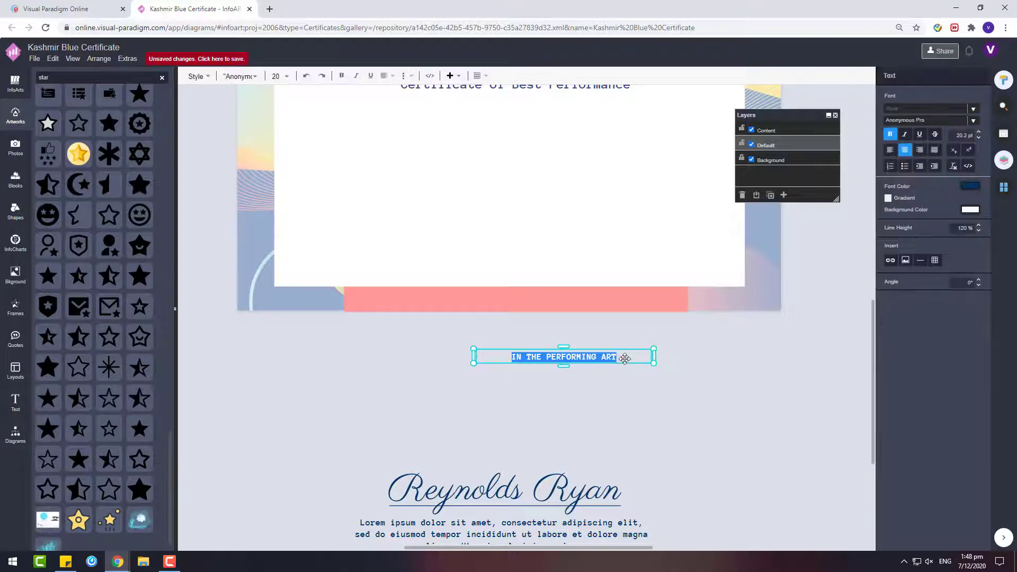
click(625, 359)
text(COMPETION)
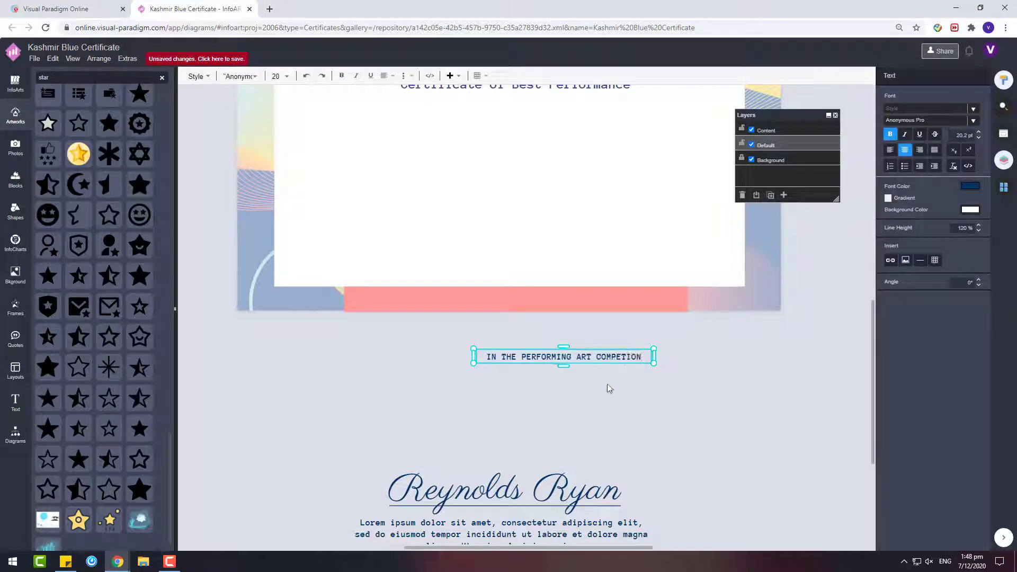
drag(593, 364, 537, 252)
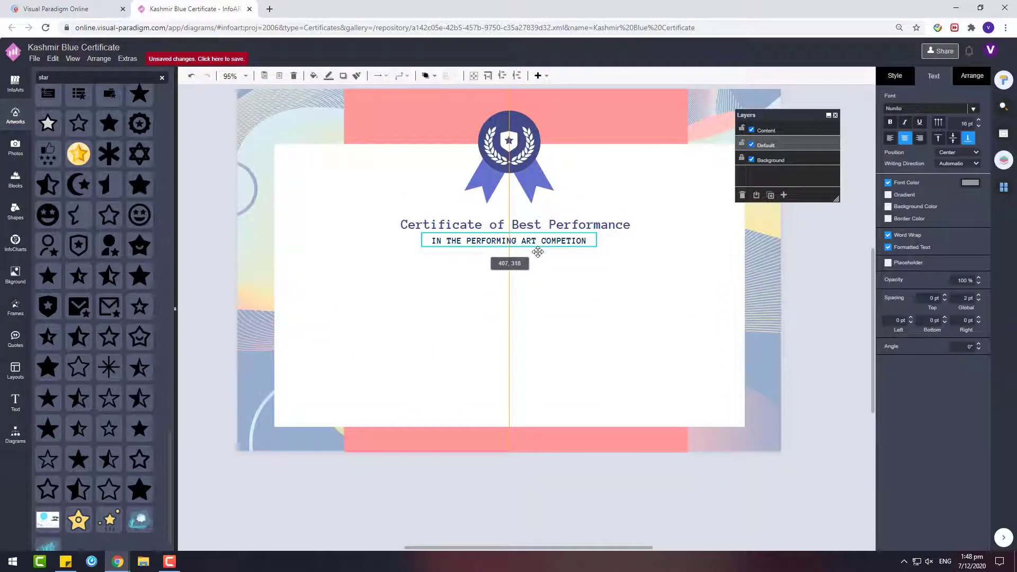
- Move the group with the recipient's name and body paragraph onto the certificate, centered below the subtitle
scroll(572, 424, down, 7)
click(525, 296)
right_click(526, 296)
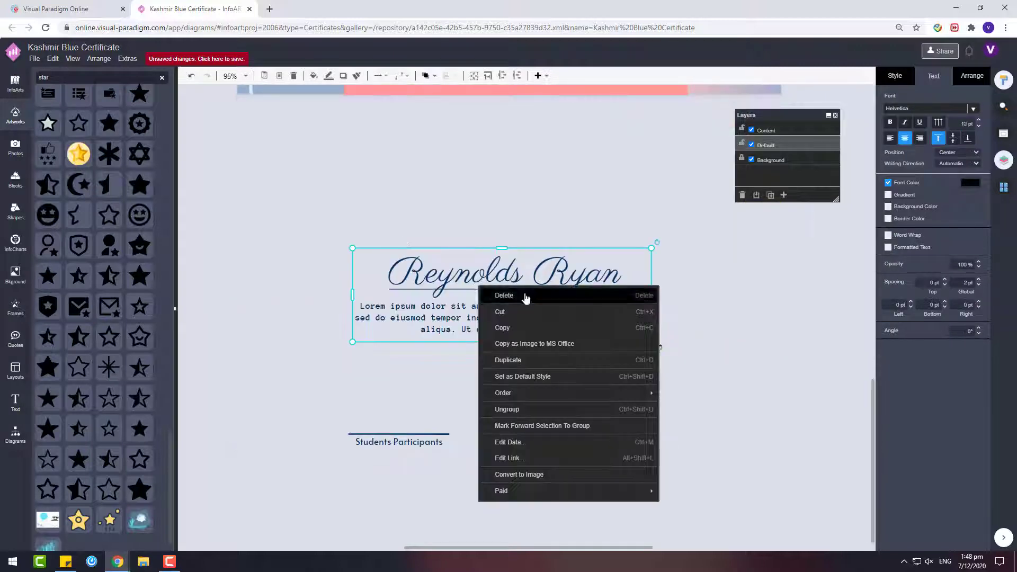
click(691, 312)
drag(582, 312, 561, 257)
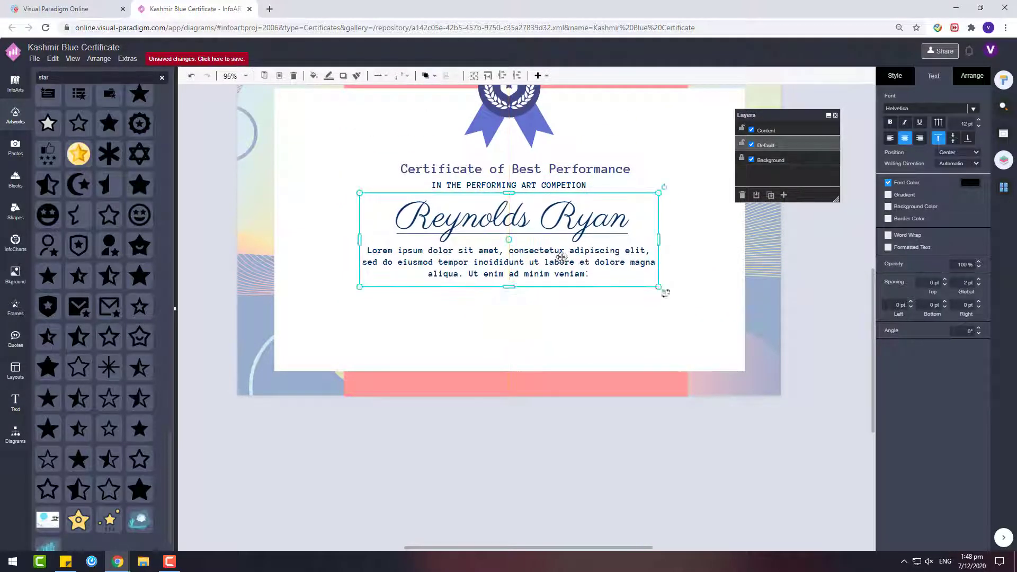
- Ungroup the recipient's name and body paragraph, and set the font color of both to dark blue
right_click(561, 257)
click(574, 382)
click(630, 222)
shift+click(628, 253)
click(969, 183)
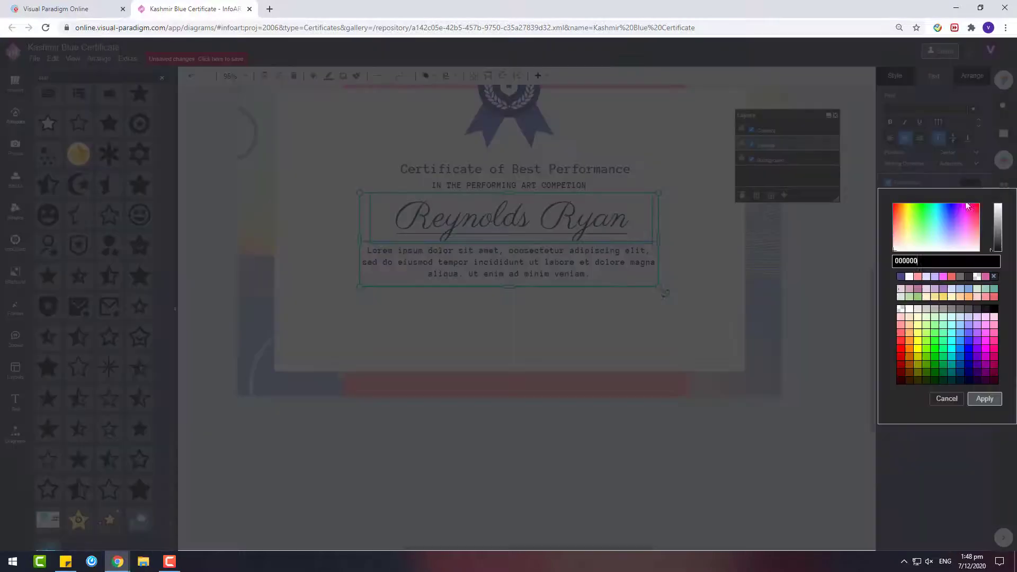
click(958, 357)
click(984, 398)
click(666, 432)
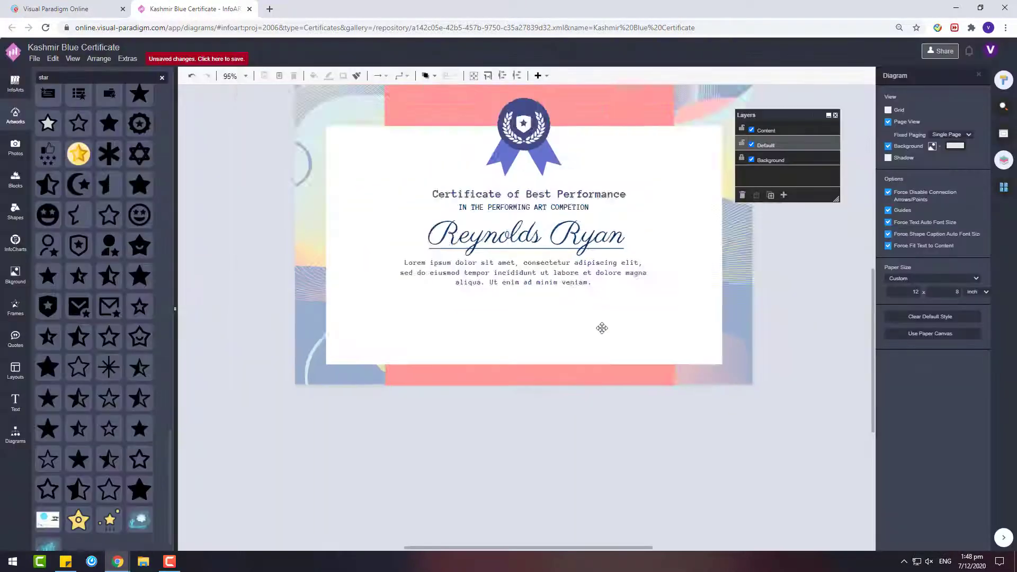
- Move the two signature lines with their labels onto the certificate below the body paragraph
scroll(602, 328, down, 5)
drag(513, 327, 269, 225)
drag(406, 261, 405, 214)
click(313, 195)
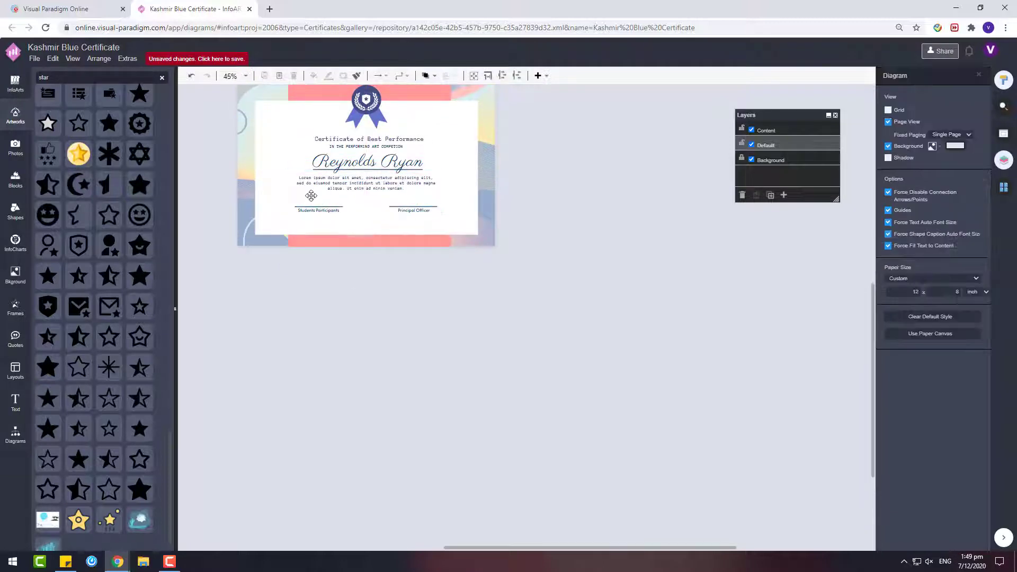
- Browse the available fonts for the body paragraph
scroll(321, 196, up, 4)
click(350, 230)
click(351, 230)
click(459, 170)
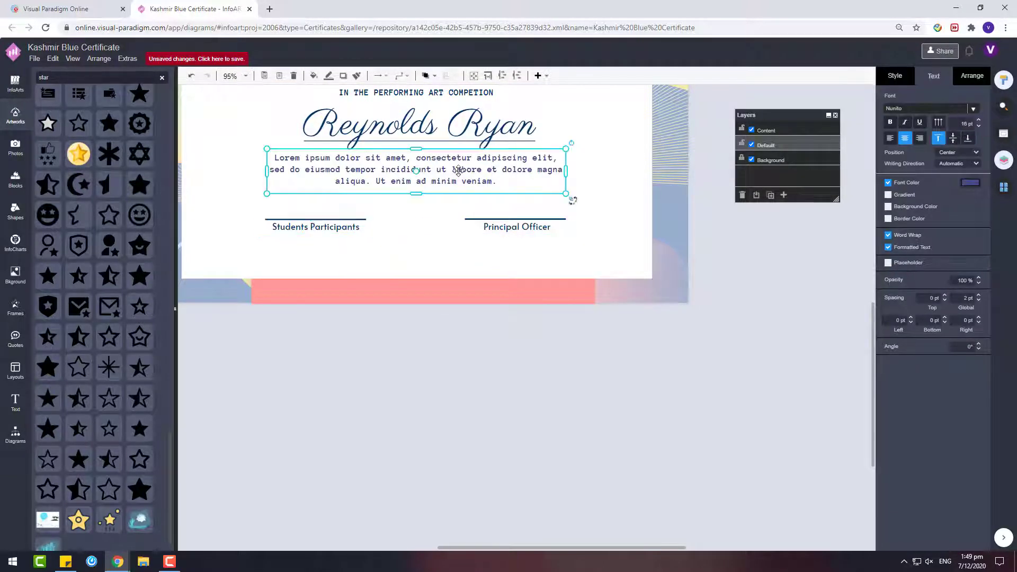
double_click(443, 168)
click(973, 121)
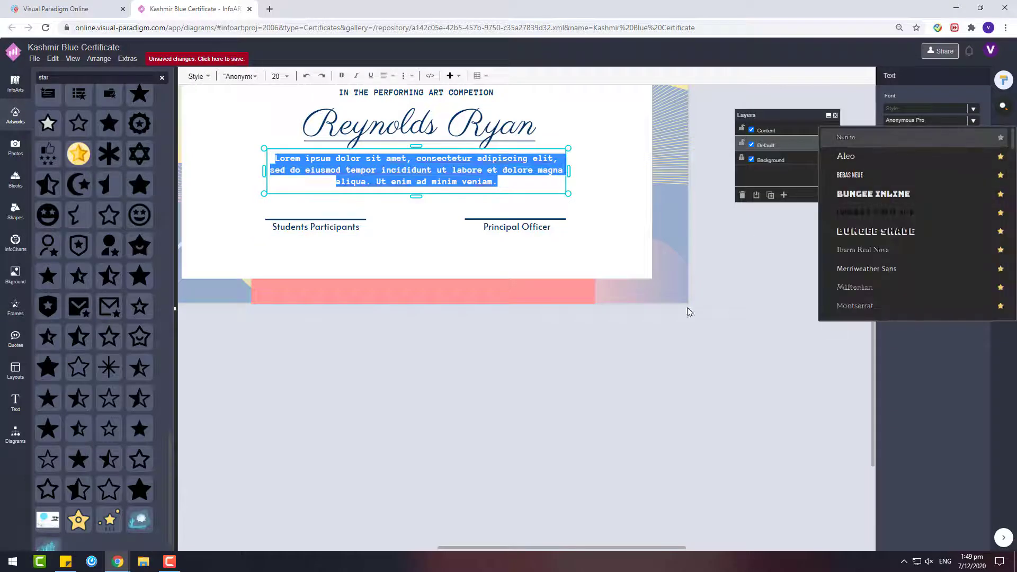
scroll(900, 228, down, 10)
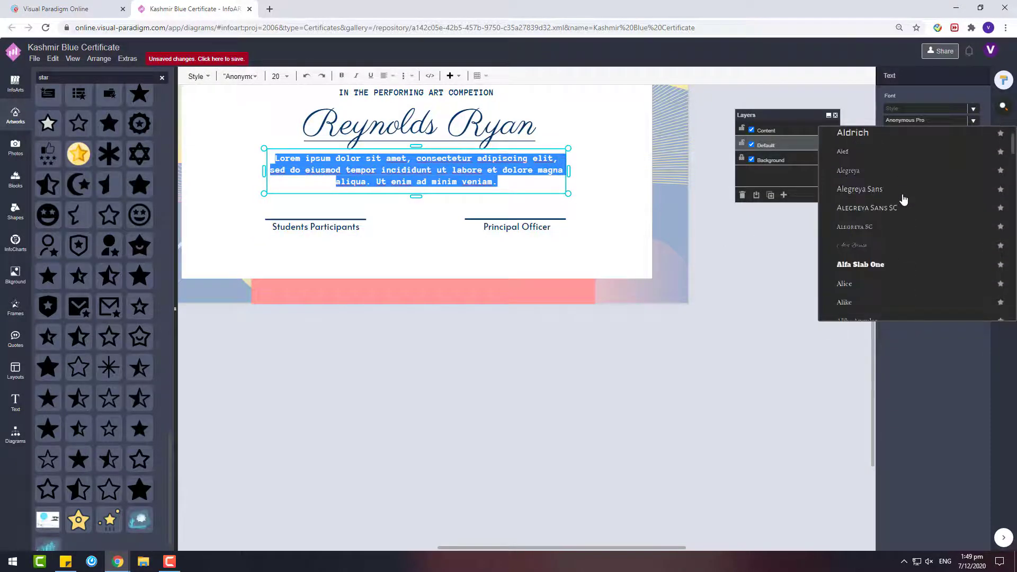
scroll(903, 199, down, 3)
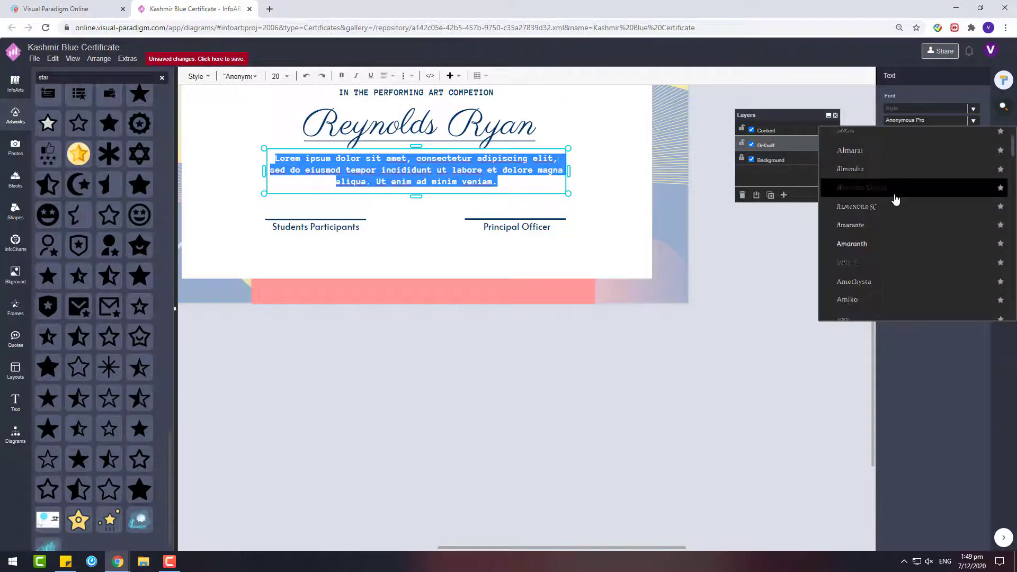
scroll(894, 200, down, 6)
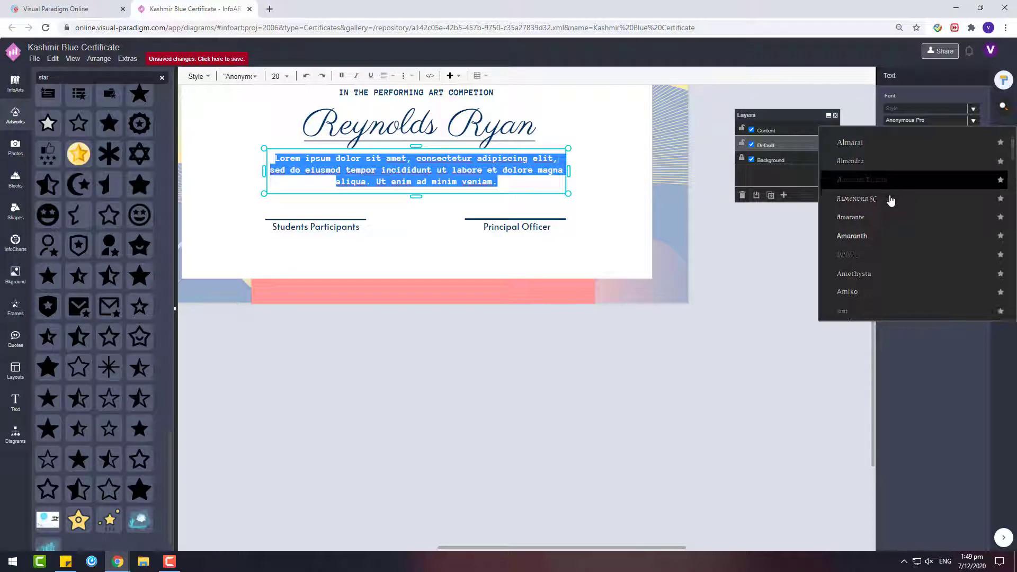
click(987, 140)
- Apply the Anonymous Pro font to the signature group and ungroup it
click(326, 229)
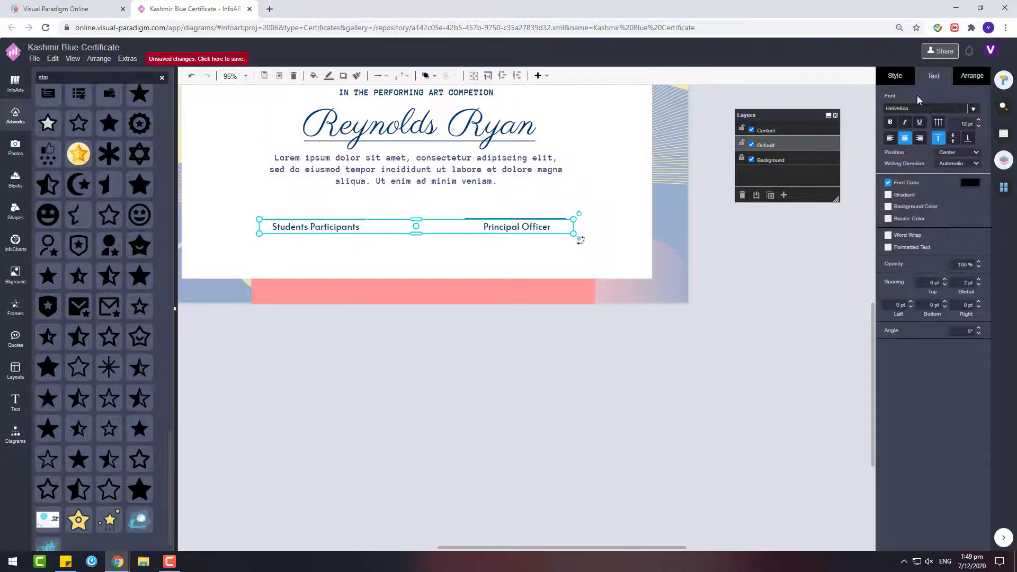
click(939, 112)
click(912, 159)
right_click(502, 231)
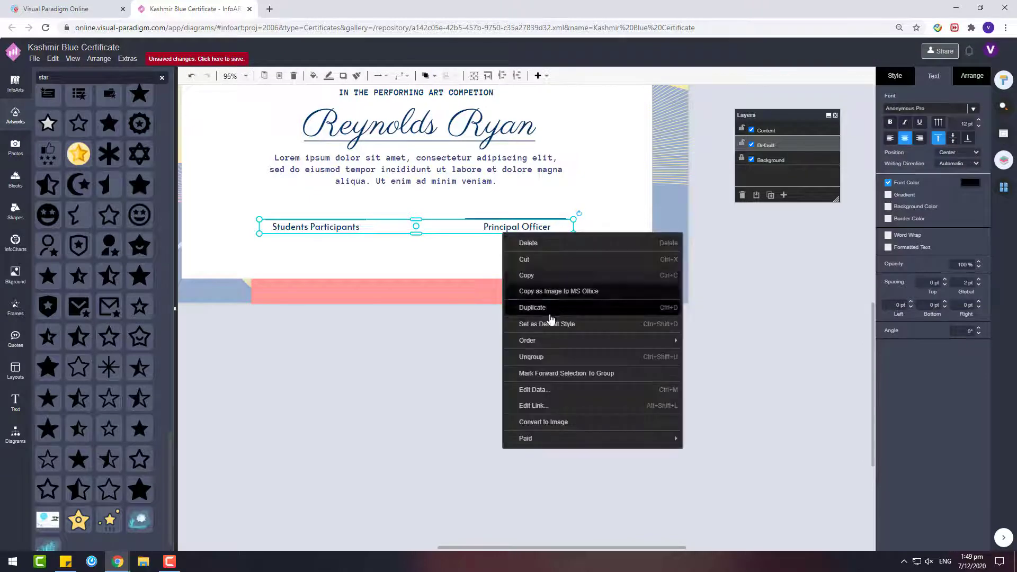
click(551, 356)
- Set the font of the "Principal Officer" label to Anonymous Pro
click(946, 113)
click(908, 162)
double_click(500, 223)
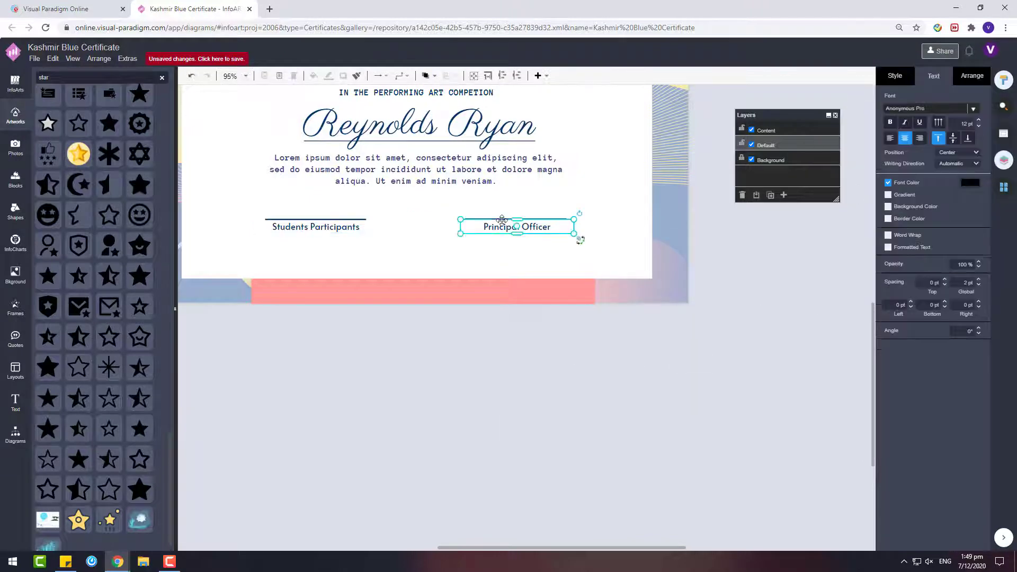
click(912, 121)
click(866, 175)
- Set the font of the "Students Participants" label to Anonymous Pro
double_click(331, 228)
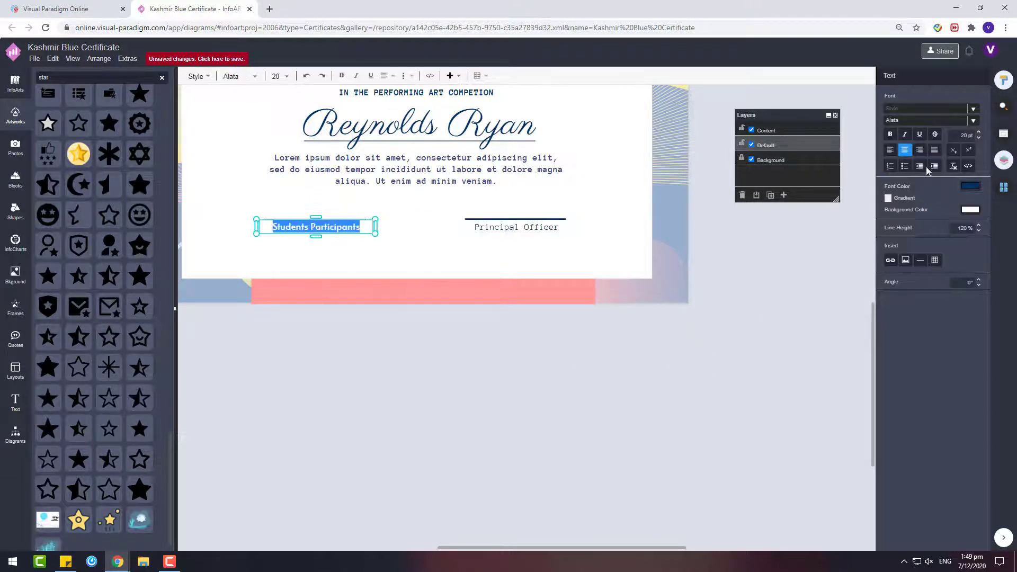
click(929, 121)
click(867, 174)
click(718, 325)
- Select both signature labels together and apply bold to them
scroll(656, 298, down, 1)
click(530, 239)
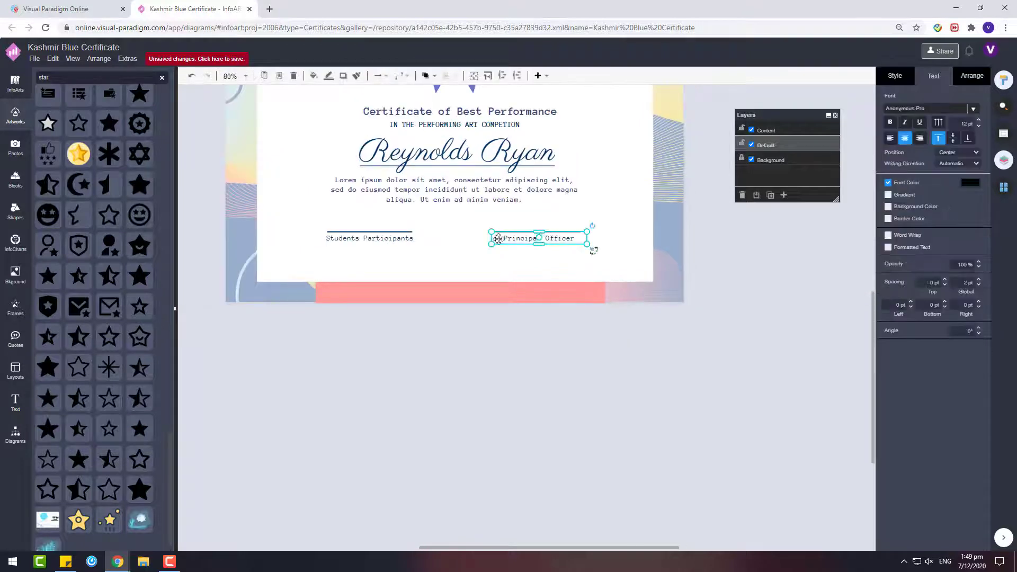
shift+click(389, 238)
click(891, 125)
click(732, 320)
- Try a stronger red fill on the pink panel behind the certificate's white area
scroll(732, 320, down, 4)
scroll(758, 252, up, 2)
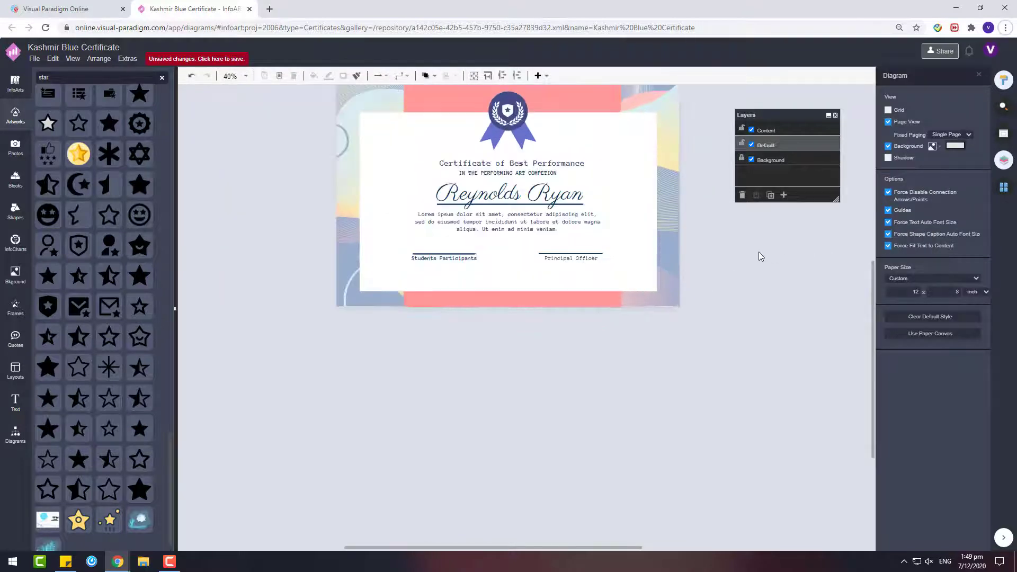
scroll(533, 238, up, 1)
scroll(658, 335, down, 2)
scroll(682, 221, up, 3)
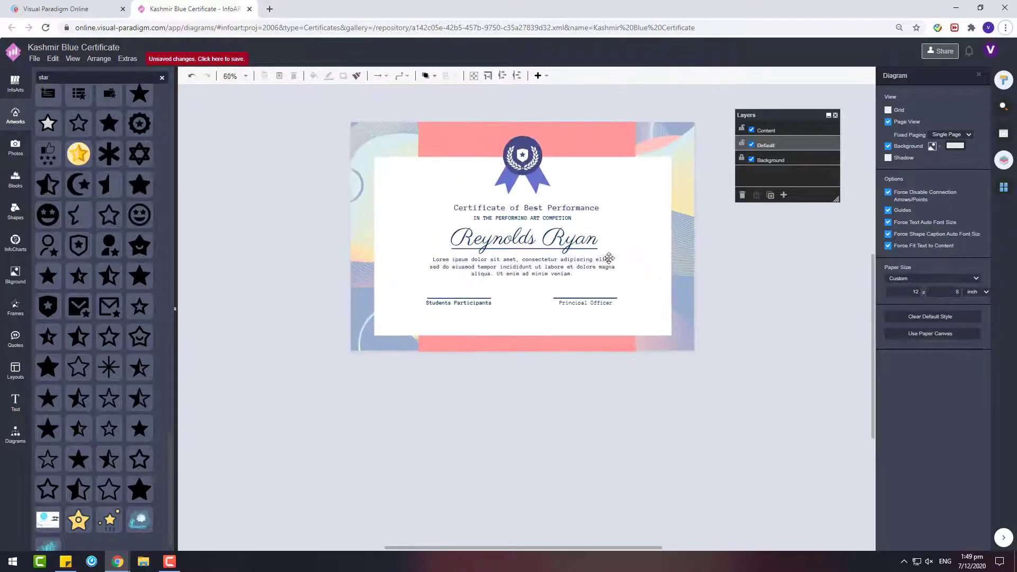
click(616, 128)
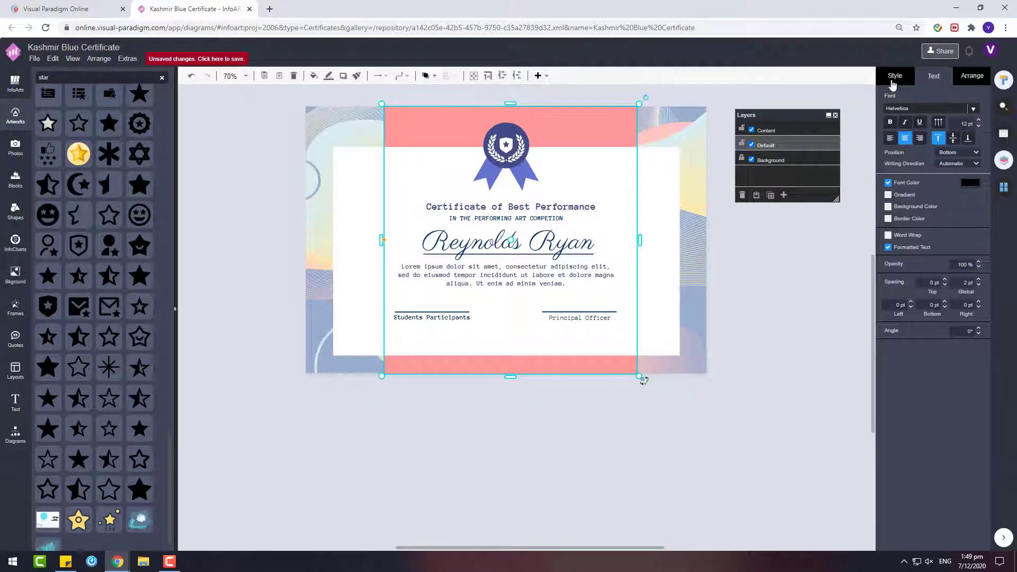
click(893, 83)
click(968, 145)
click(895, 188)
click(983, 358)
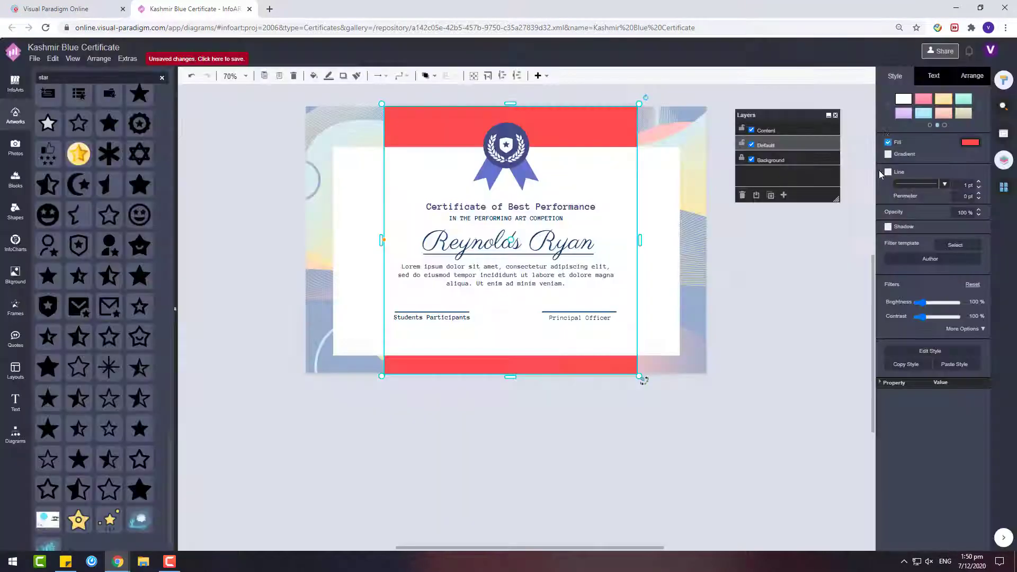
- Set the fill color of the panel behind the white area to FF9591
click(970, 142)
click(895, 187)
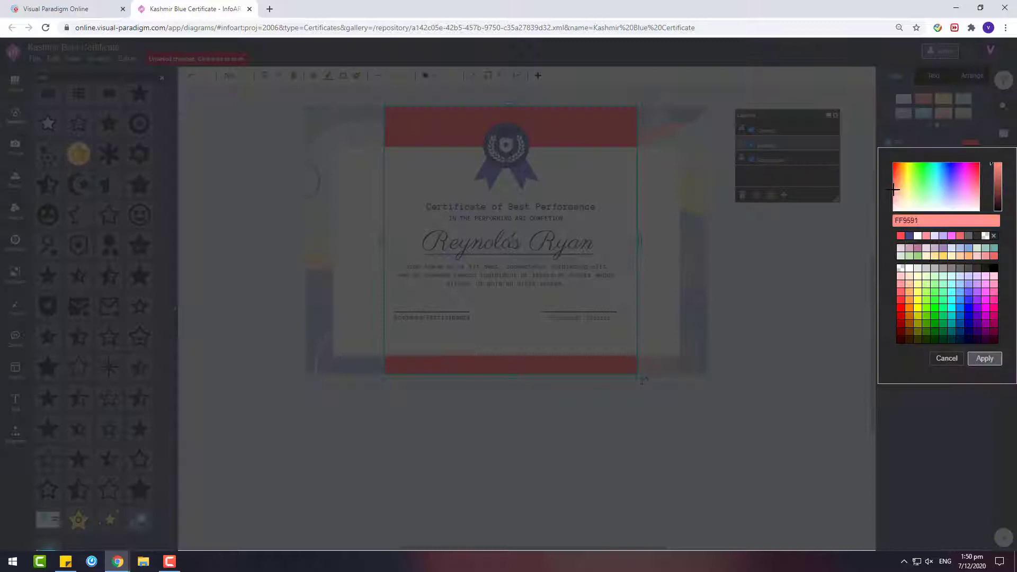
click(982, 357)
click(771, 288)
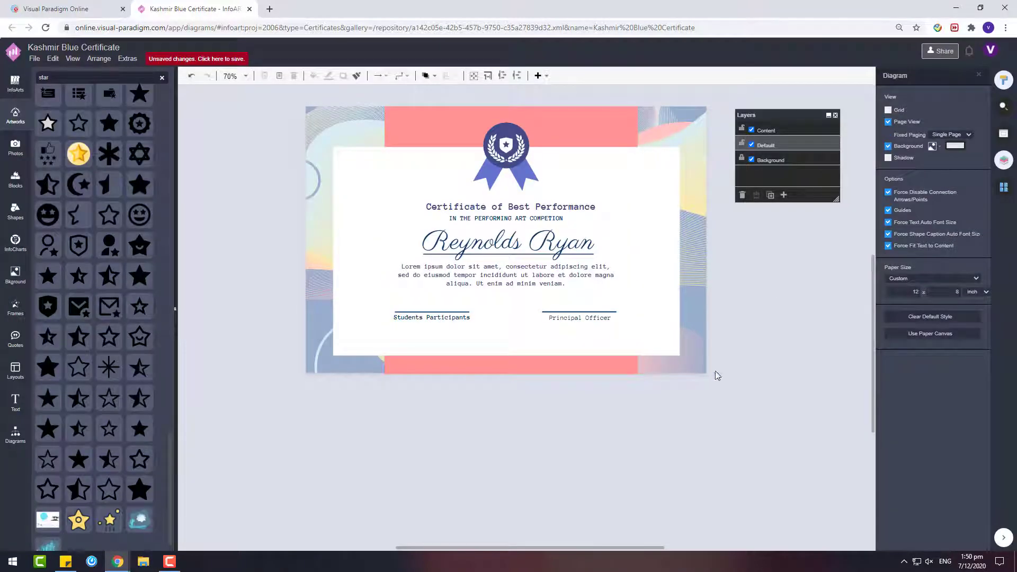
- Try a light pink color on the badge's right ribbon tail
click(513, 172)
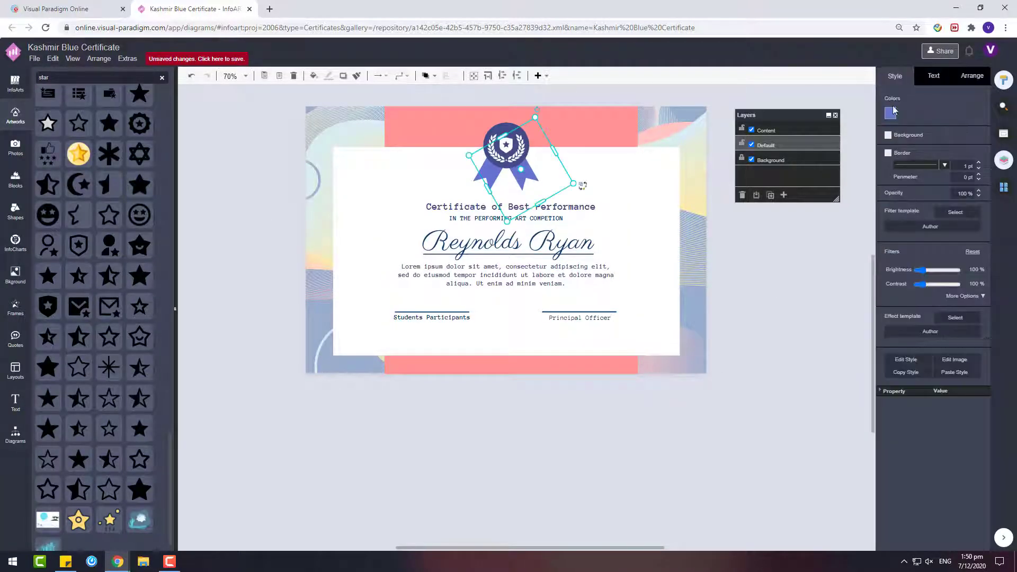
click(890, 112)
click(900, 159)
click(983, 331)
- Recolor the badge's left and right ribbon tails with the same stronger coral red
click(487, 174)
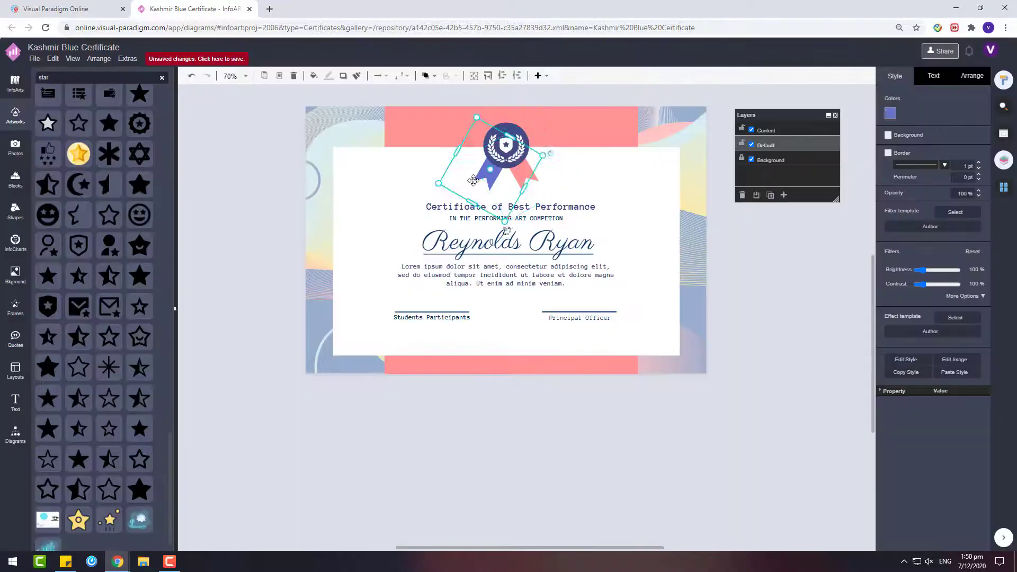
click(890, 113)
click(892, 154)
click(984, 330)
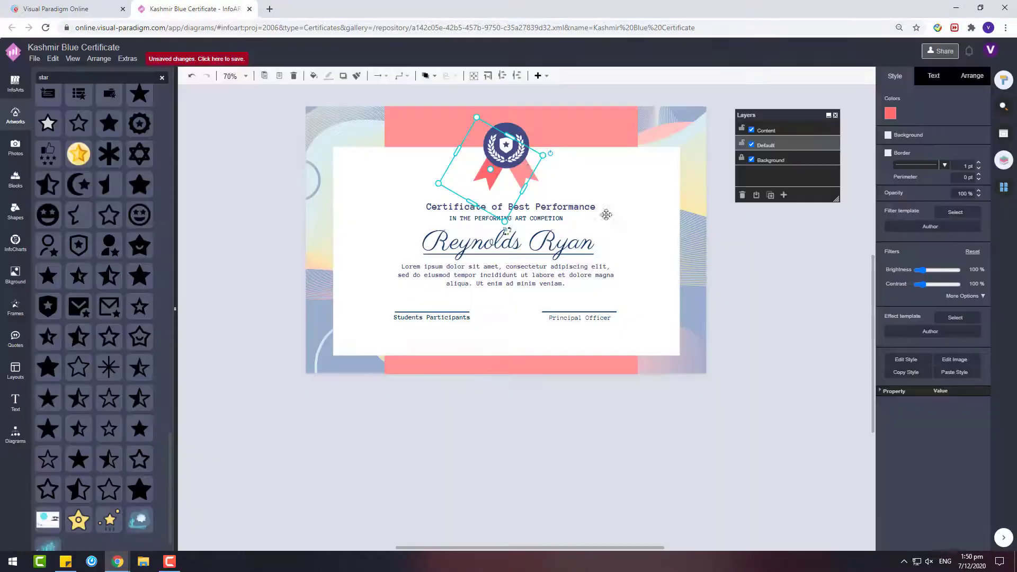
click(521, 174)
click(890, 113)
click(984, 330)
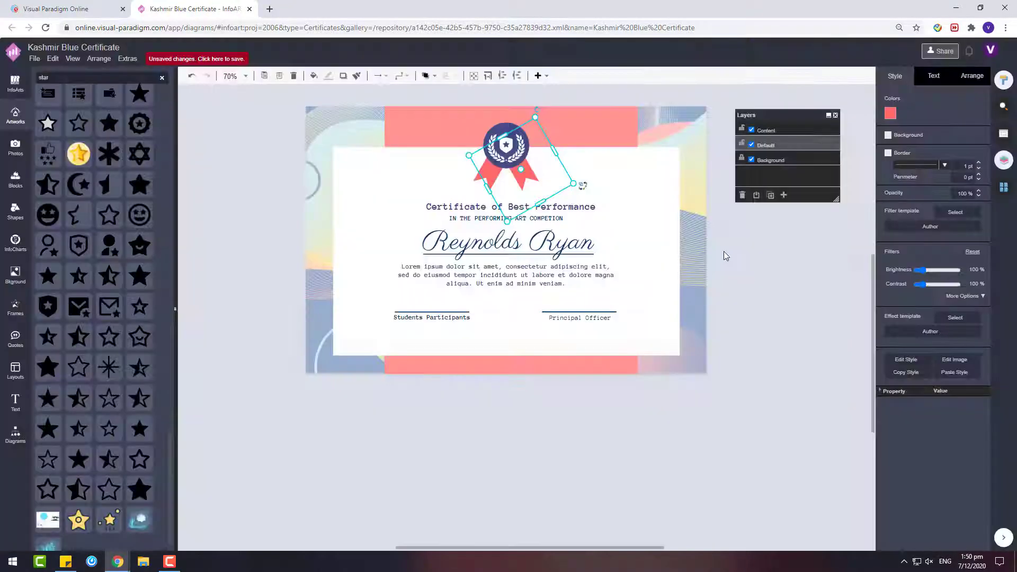
click(724, 250)
- Rename the file as Resonance Carol Certificate
scroll(846, 272, down, 1)
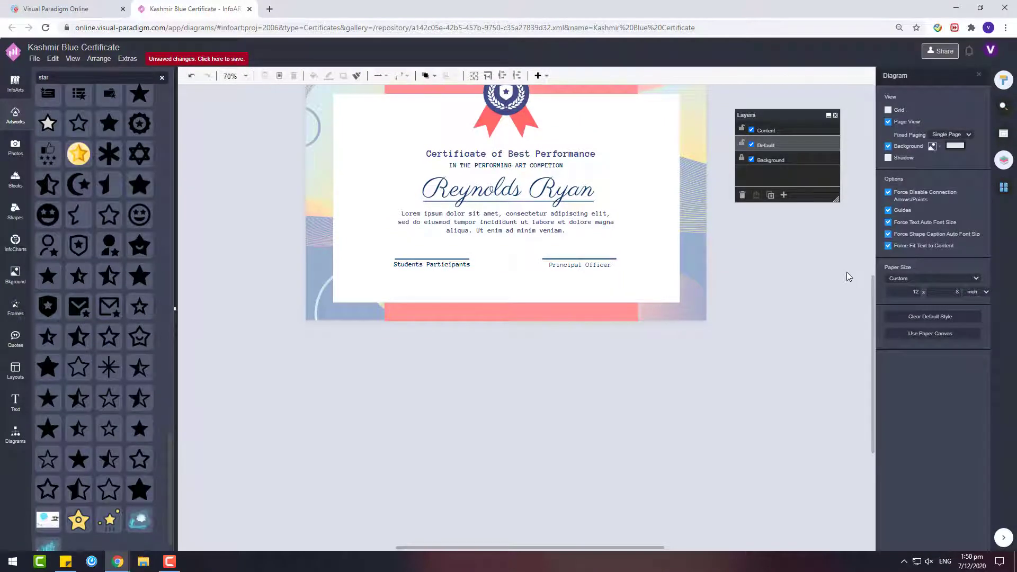
scroll(846, 271, up, 2)
click(35, 58)
click(55, 173)
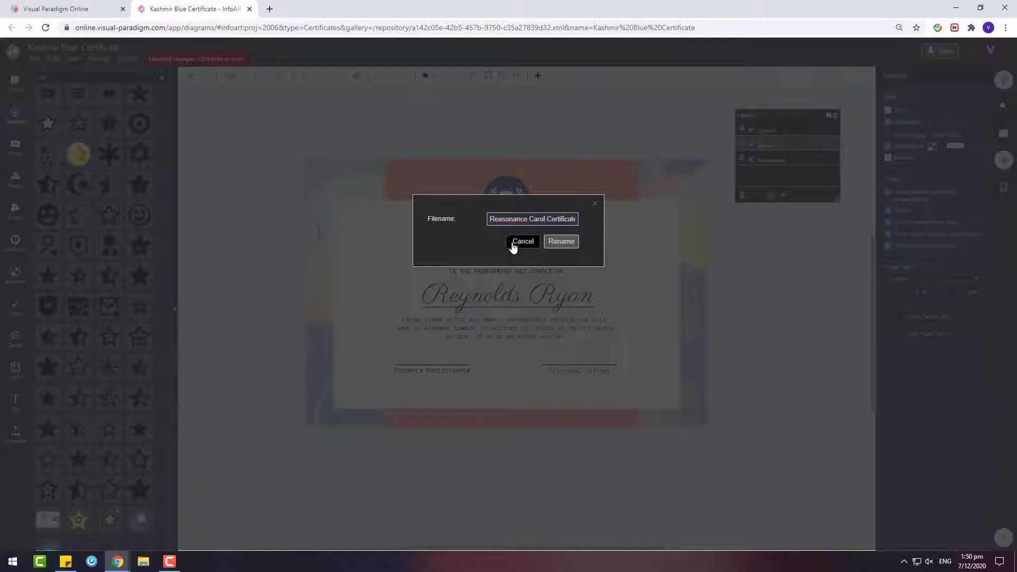
right_click(520, 219)
click(548, 230)
click(574, 241)
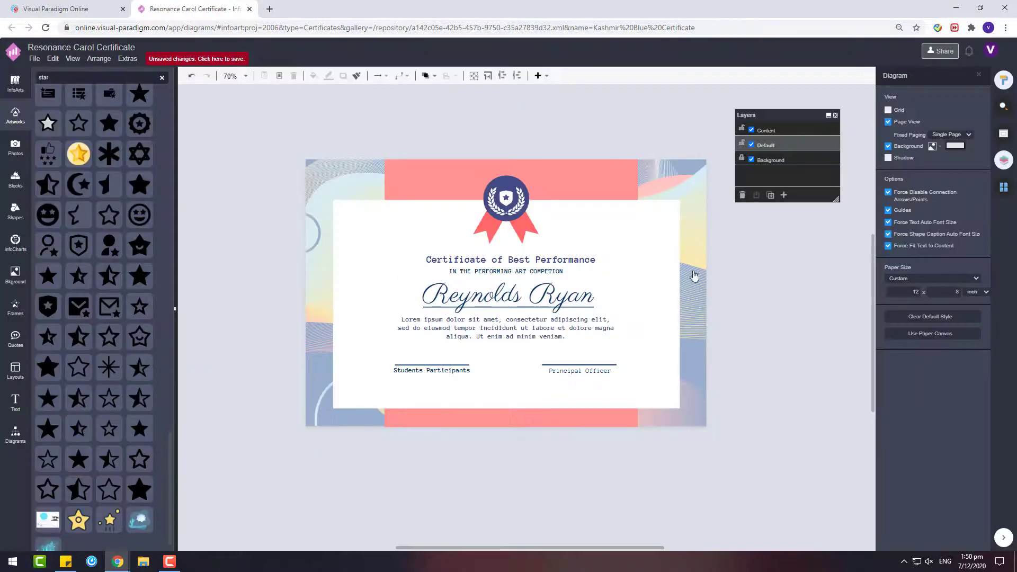
- Transfer the "Certificate of Best Performance" heading from the Default layer to the Content layer and center it below the badge
click(751, 145)
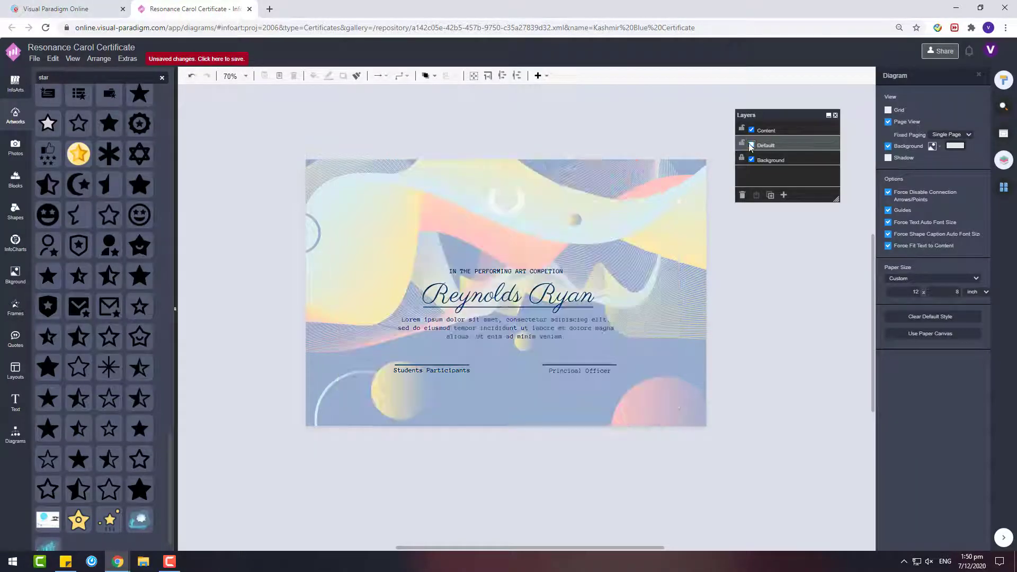
click(750, 145)
double_click(752, 131)
drag(556, 258, 553, 257)
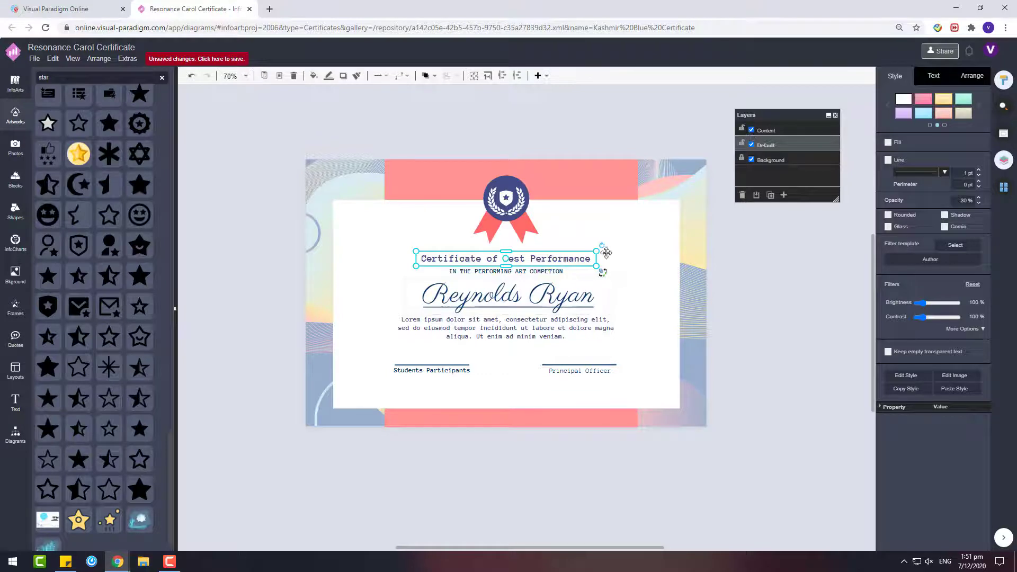
key(ctrl+x)
click(761, 130)
key(ctrl+v)
drag(438, 173, 546, 257)
- Transfer the white laurel wreath from the Content layer to the Default layer and place it back around the badge's shield
click(508, 209)
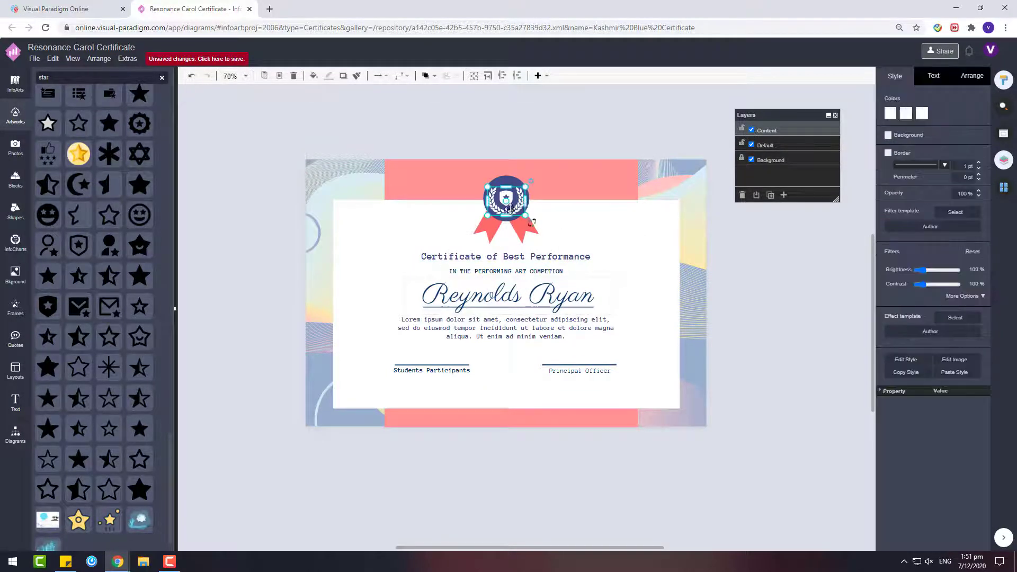
click(763, 144)
key(ctrl+v)
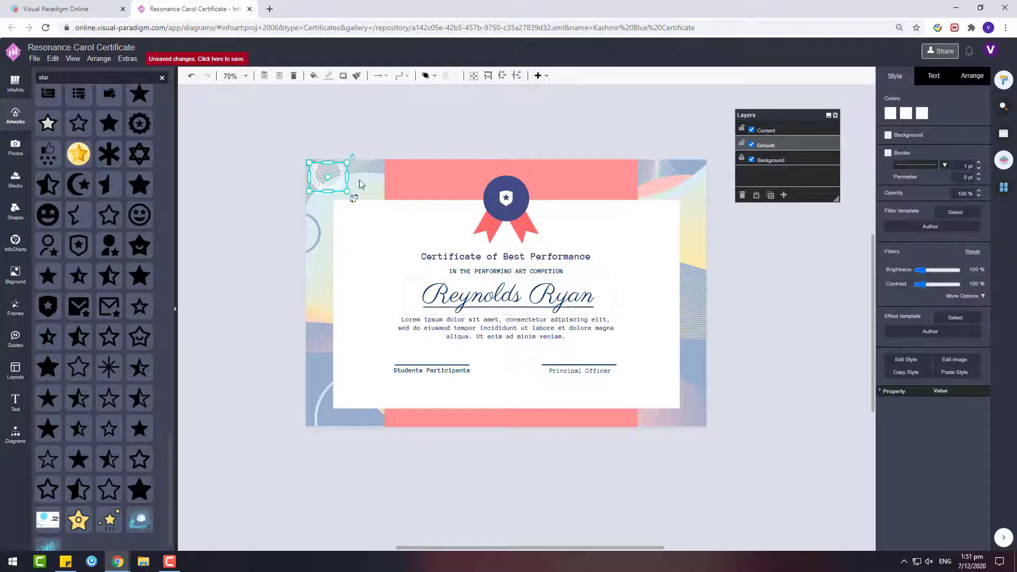
drag(338, 183, 518, 206)
click(744, 283)
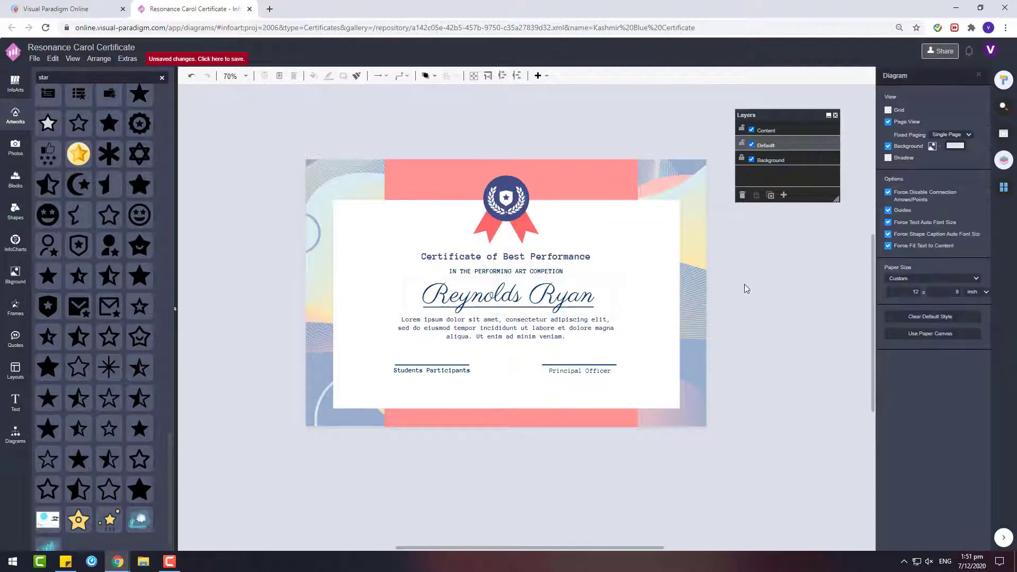
- Save the certificate project
key(ctrl+s)
click(446, 260)
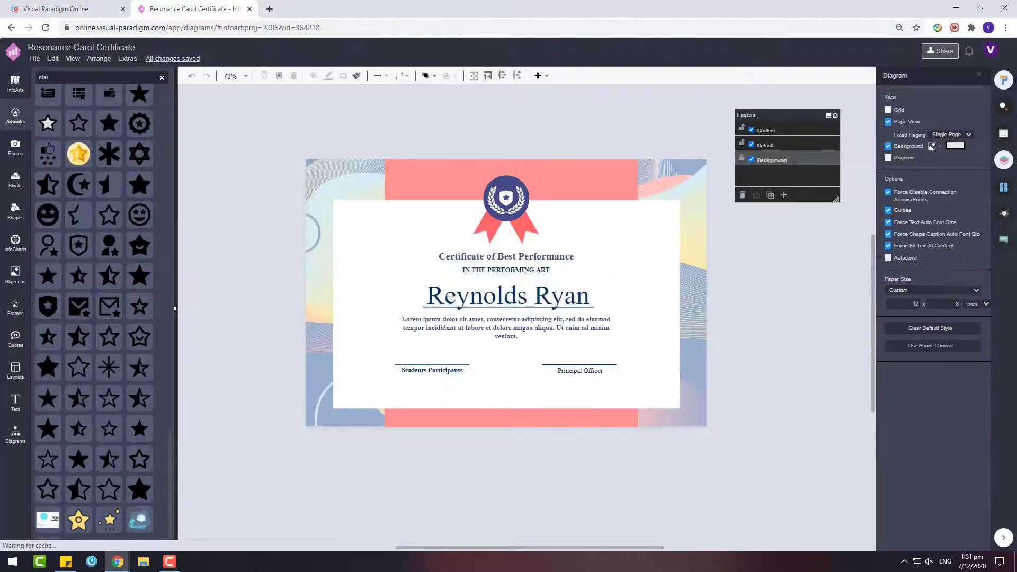
- Export the certificate as an image and open the downloaded file
click(34, 59)
mouse_move(106, 229)
click(186, 221)
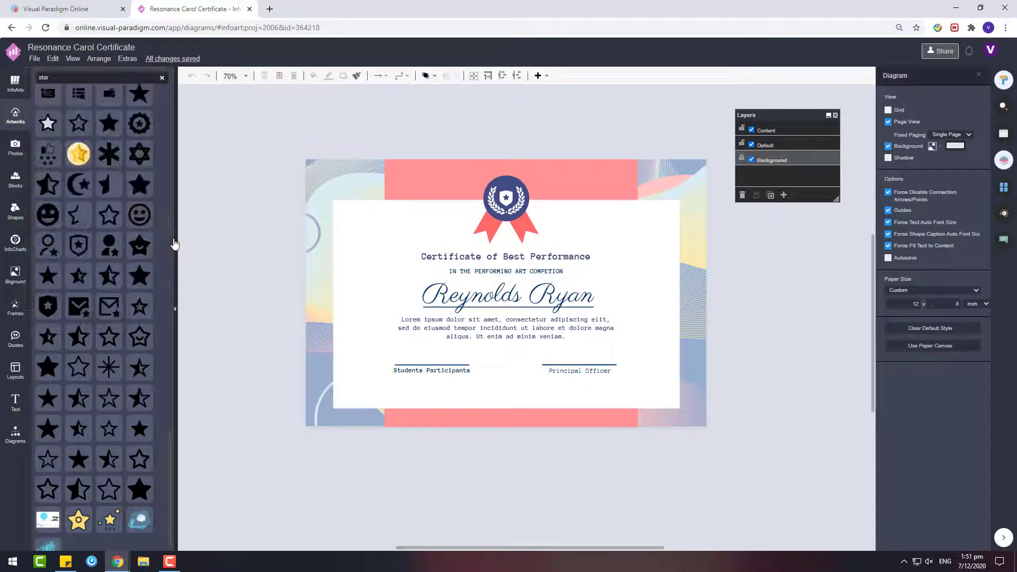
click(528, 291)
click(528, 247)
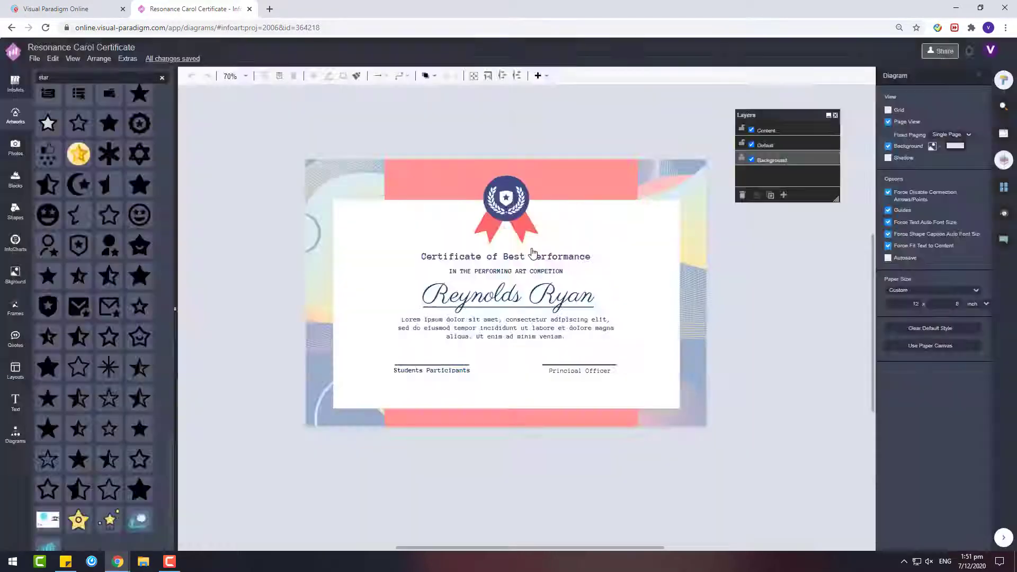
click(918, 530)
click(31, 537)
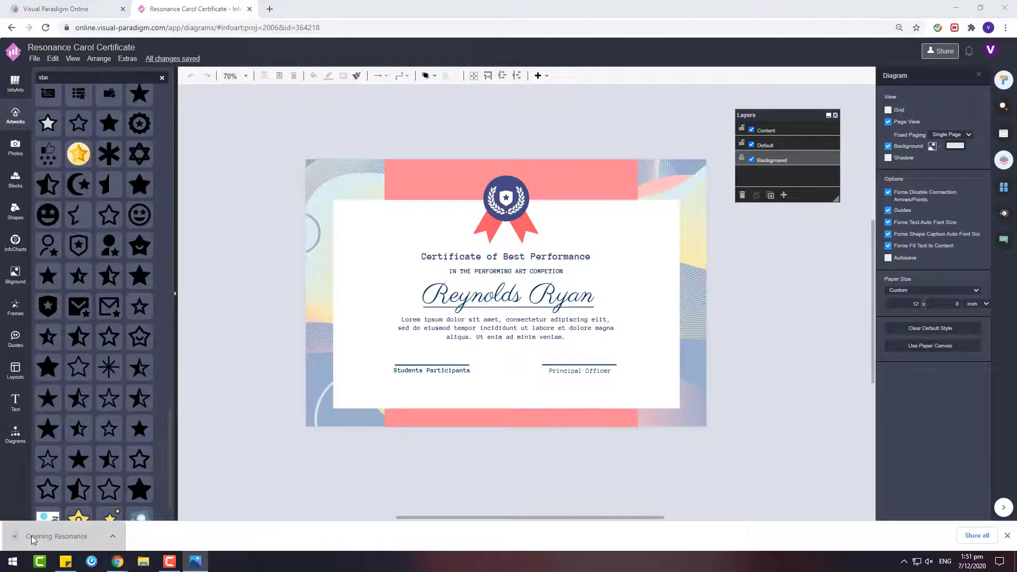